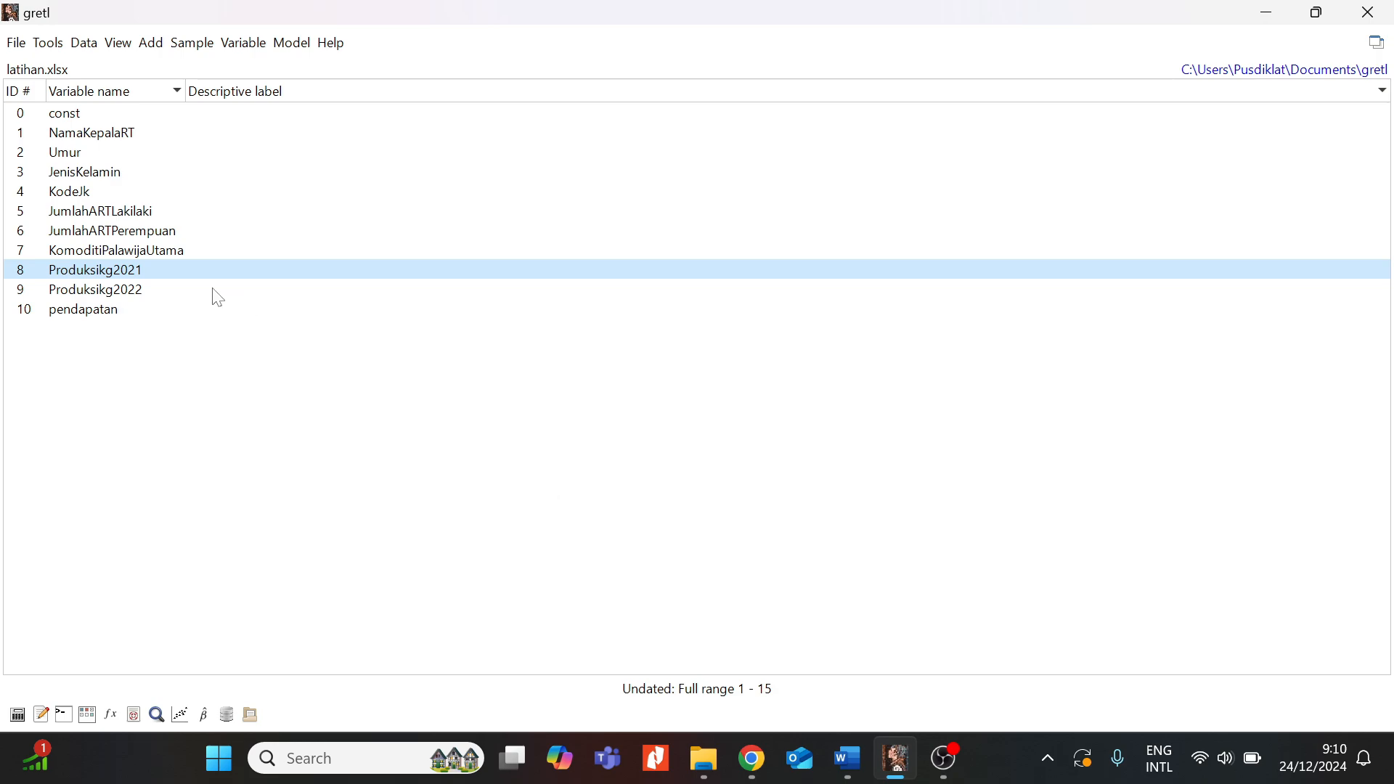
- Select the NamaKepalaRT variable in the loaded latihan.xlsx variable list
{"action": "left_click", "coordinate": [124, 136]}
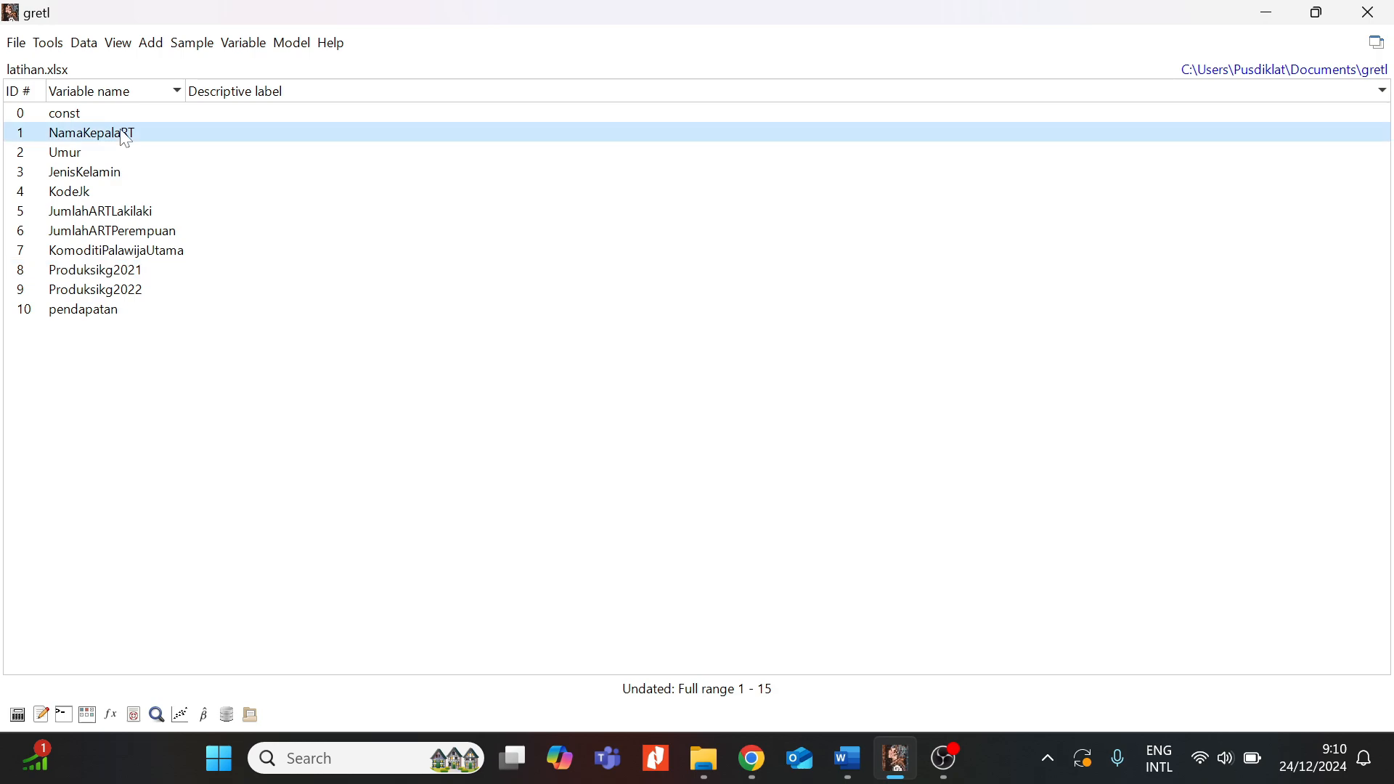
- Select pendapatan and bring up the View menu's Summary statistics submenu
{"action": "left_click", "coordinate": [68, 158]}
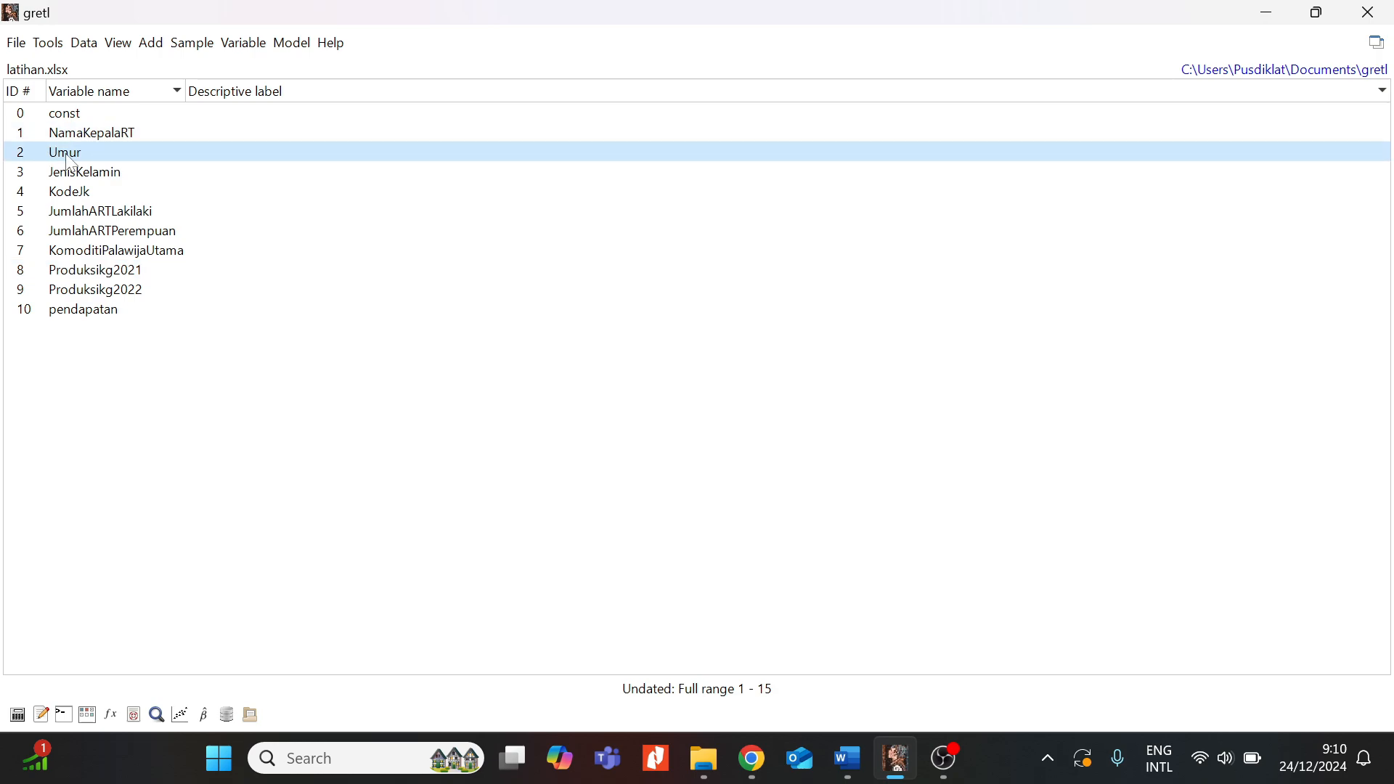
{"action": "left_click", "coordinate": [64, 312]}
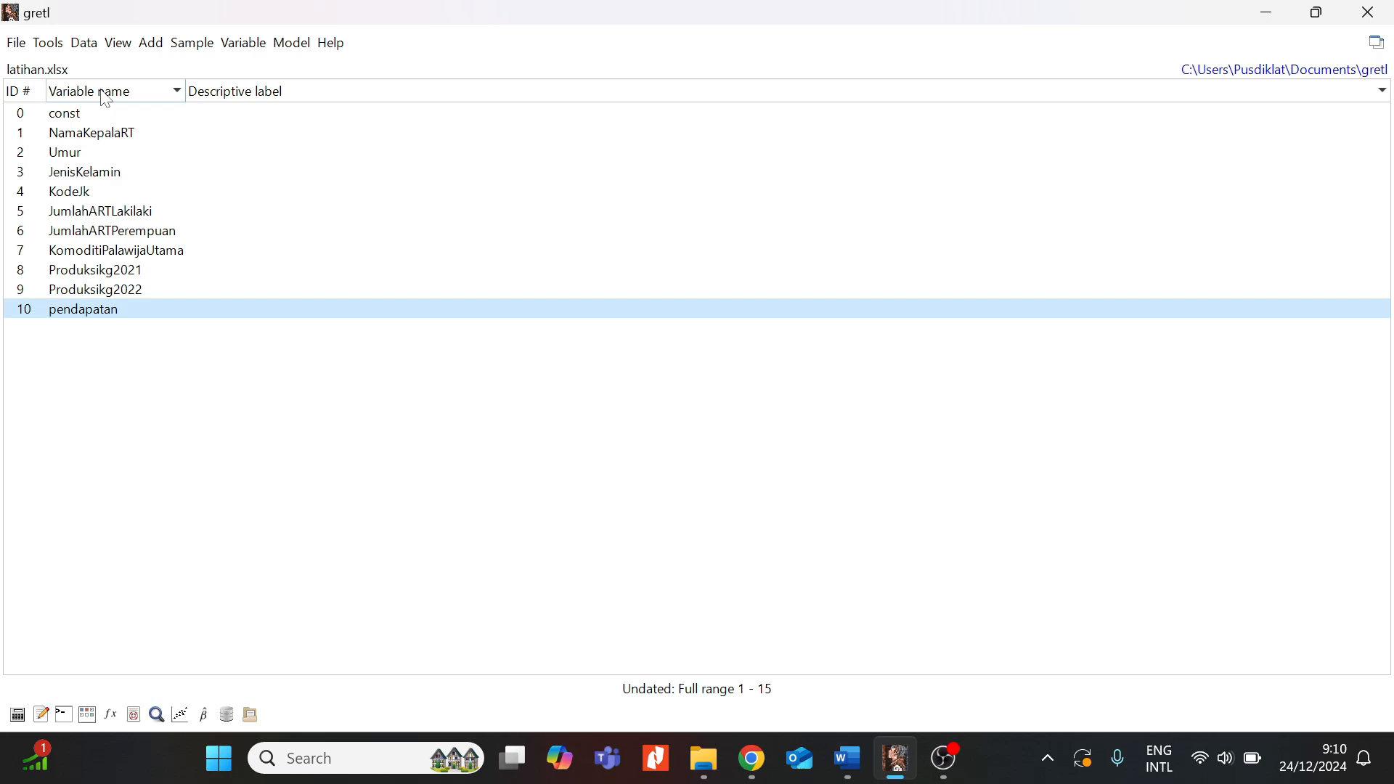
{"action": "left_click", "coordinate": [116, 48]}
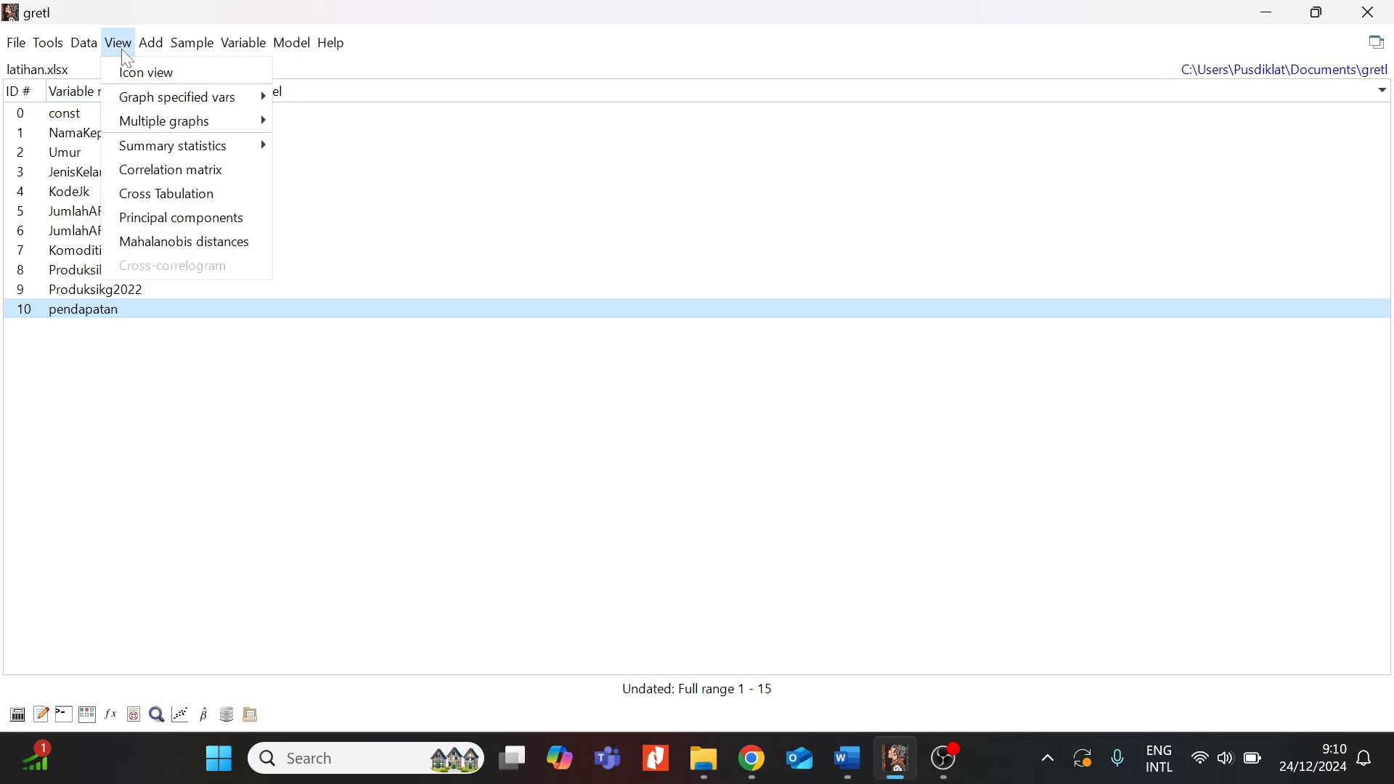
{"action": "mouse_move", "coordinate": [144, 155]}
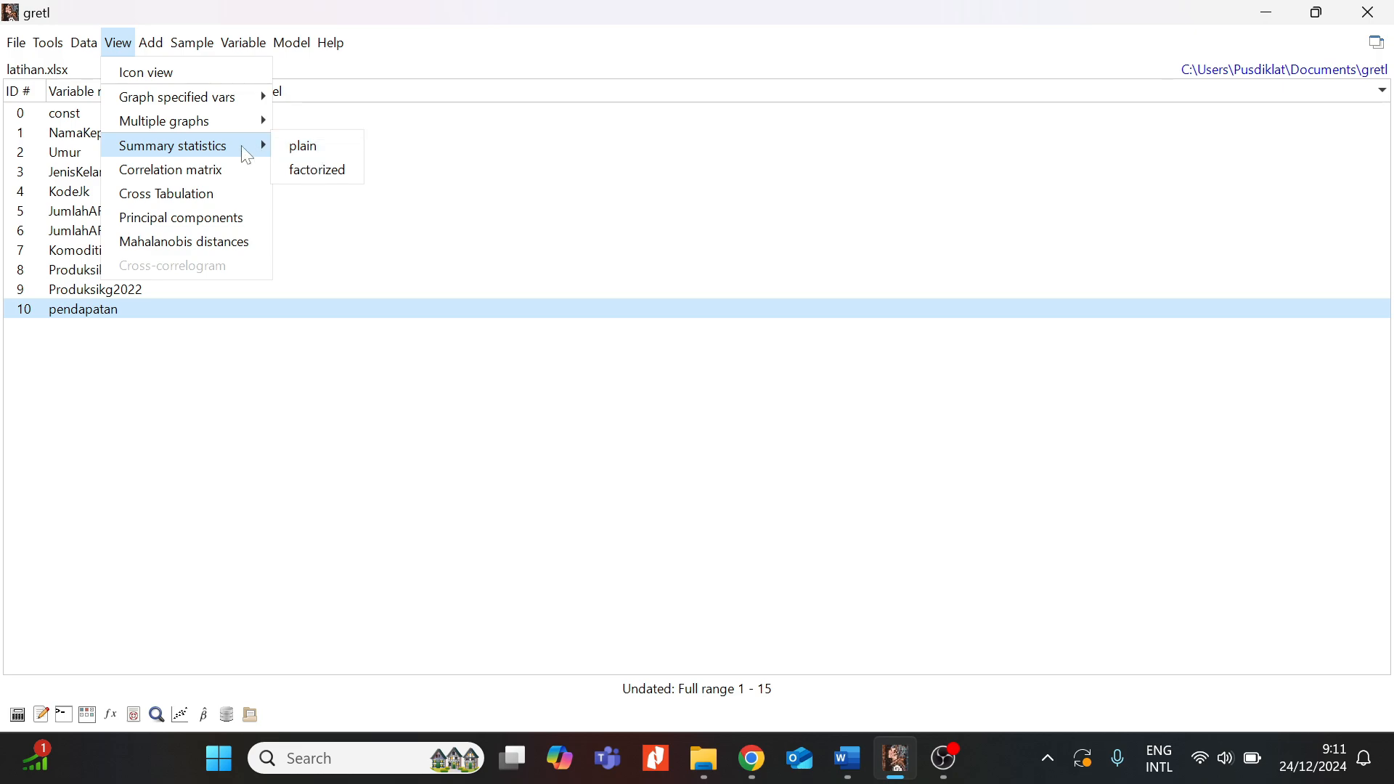
- Run plain summary statistics on pendapatan with Show all statistics enabled
{"action": "left_click", "coordinate": [325, 147]}
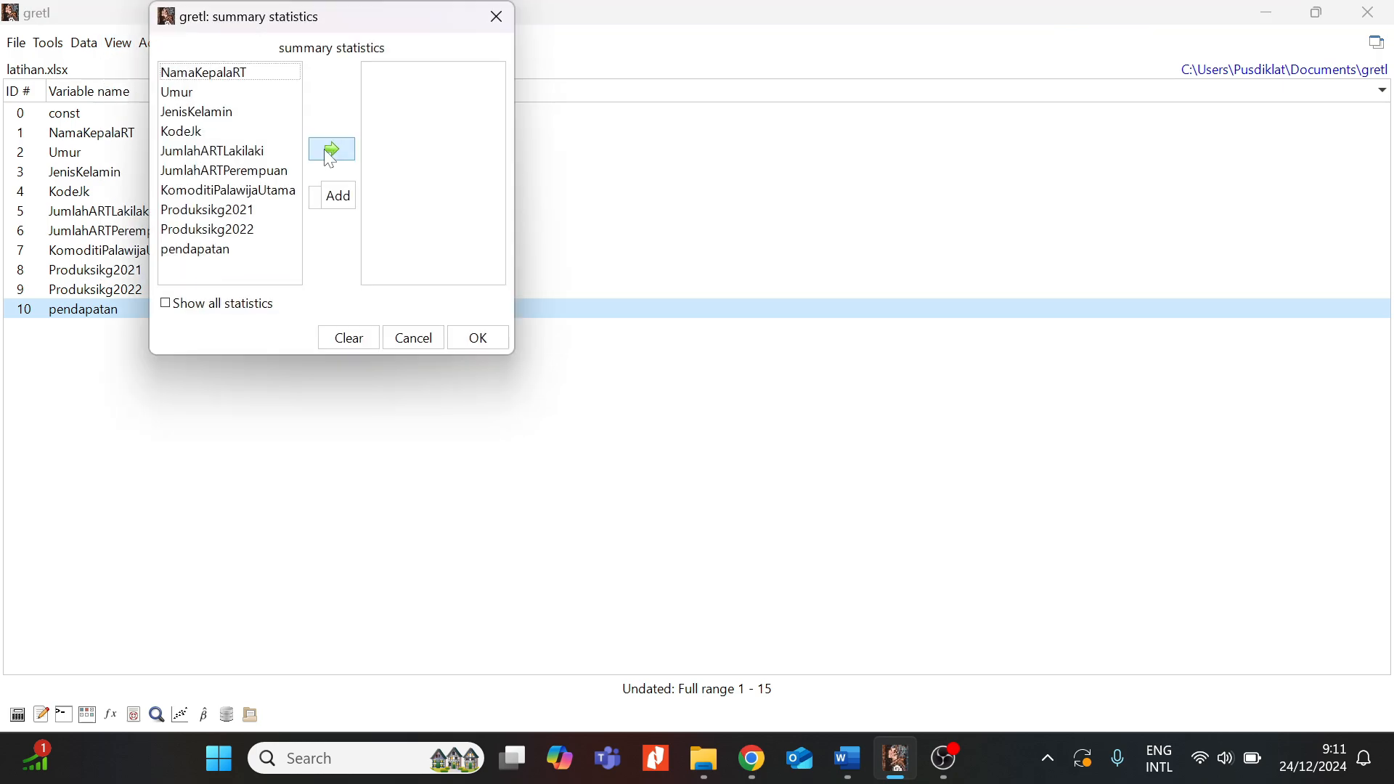
{"action": "left_click_drag", "start_coordinate": [380, 16], "coordinate": [544, 135]}
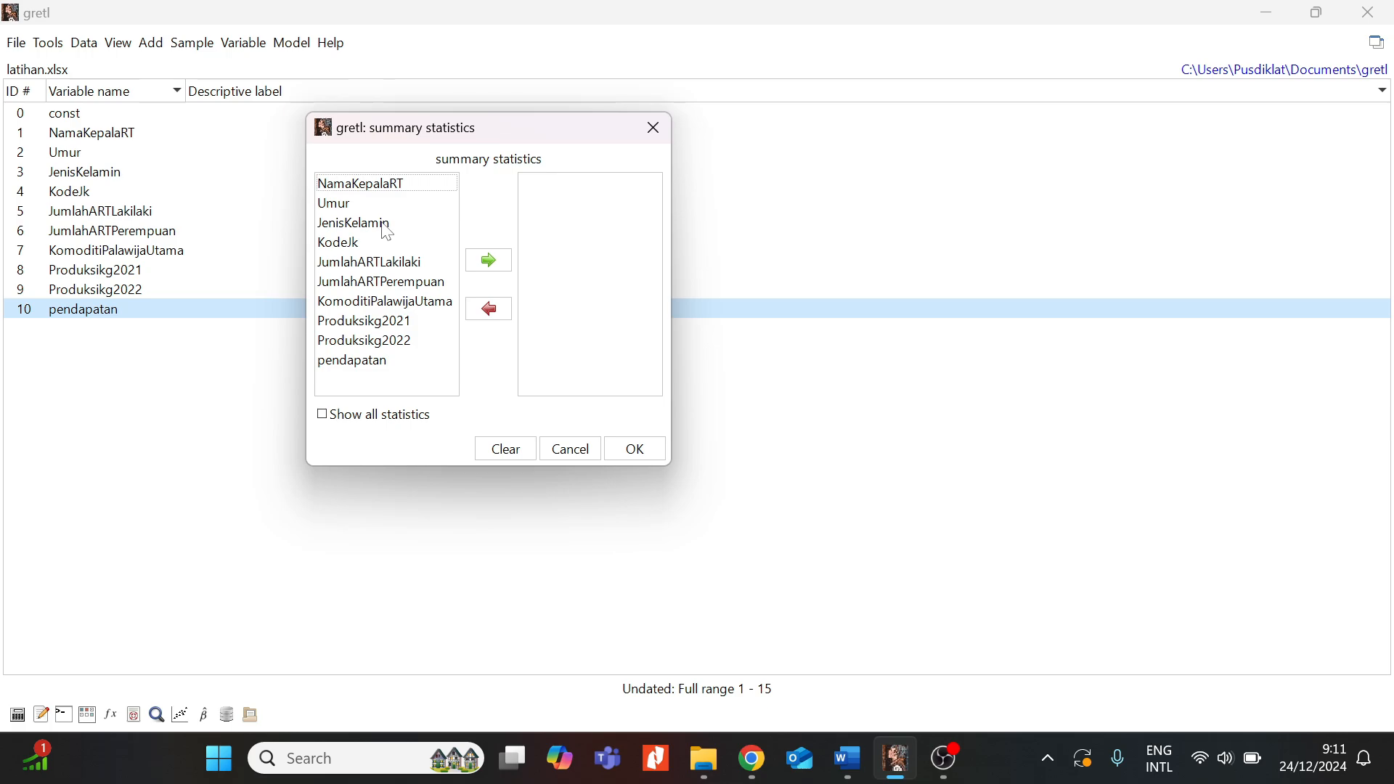
{"action": "left_click_drag", "start_coordinate": [440, 130], "coordinate": [456, 109]}
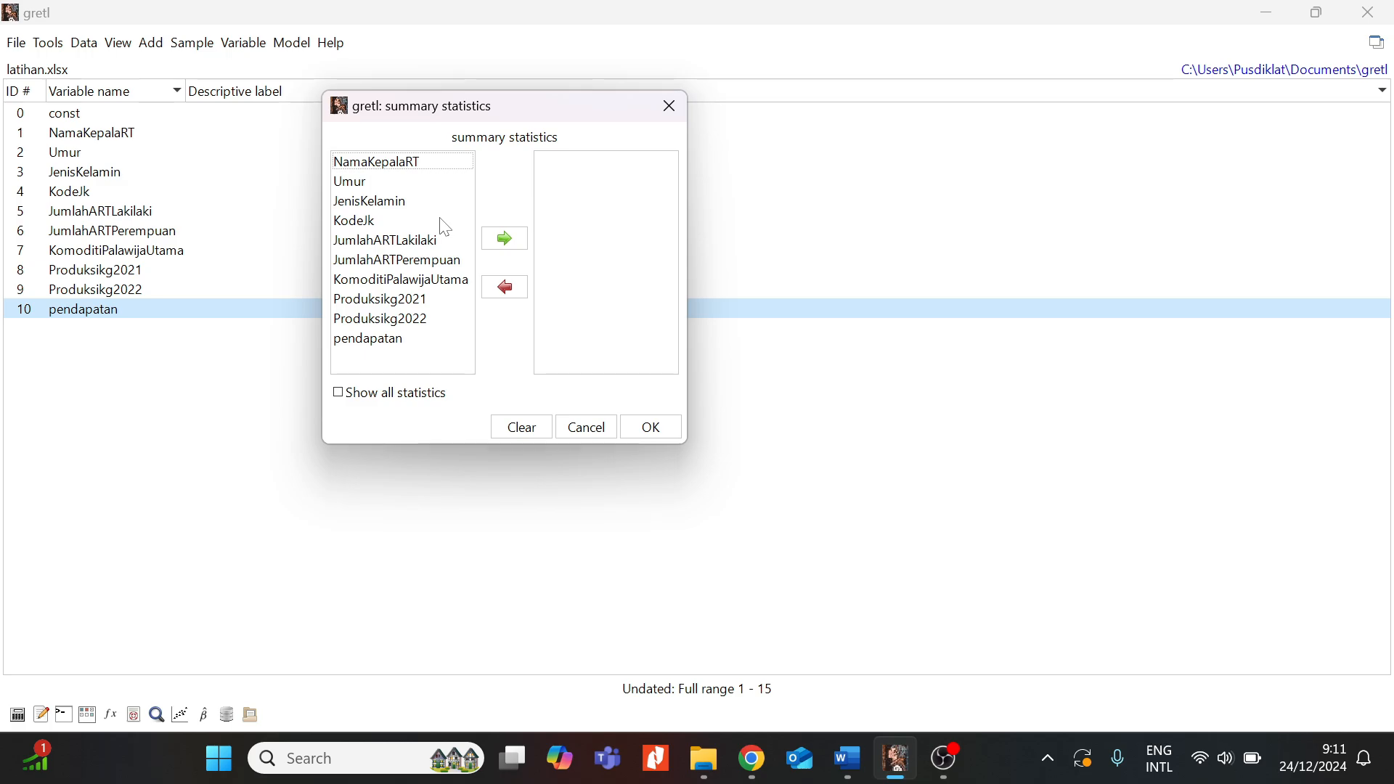
{"action": "left_click", "coordinate": [396, 339]}
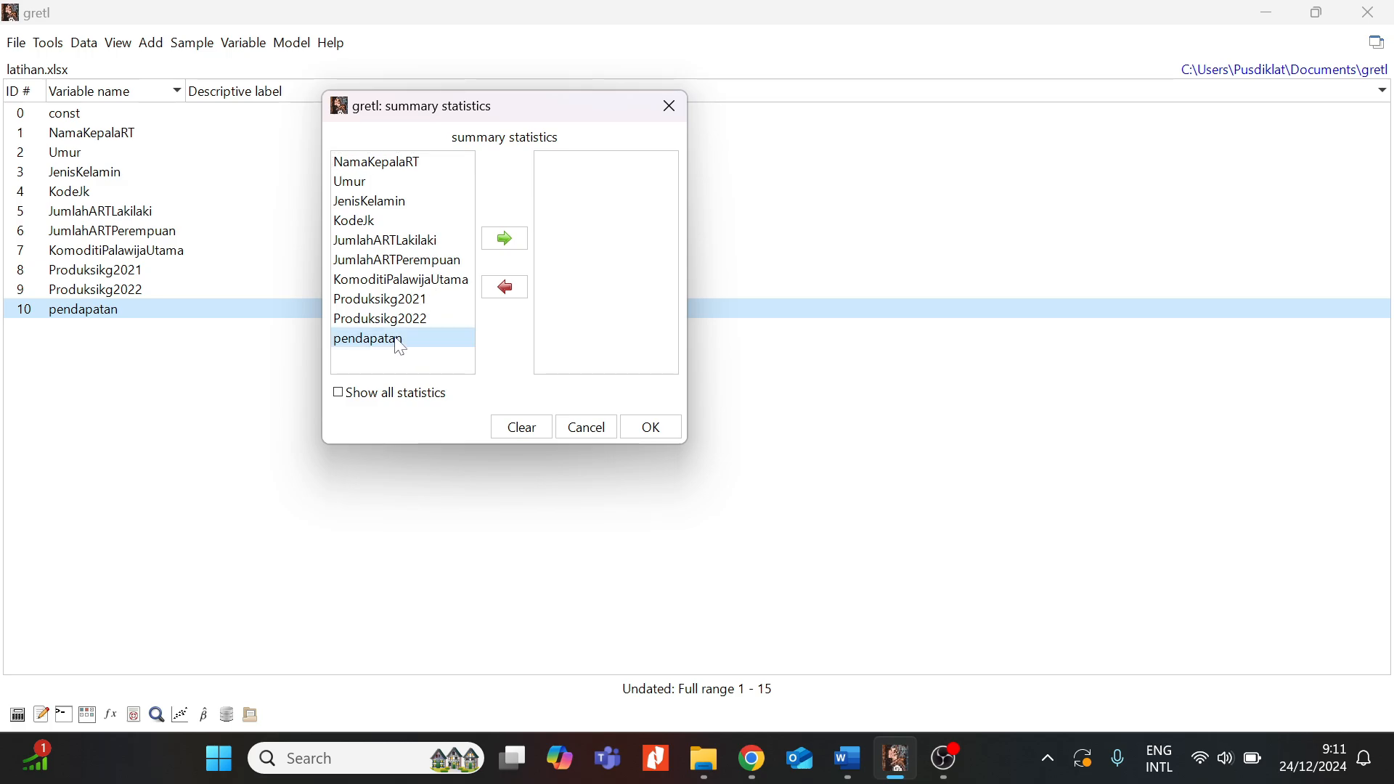
{"action": "left_click", "coordinate": [528, 249]}
{"action": "left_click", "coordinate": [339, 395]}
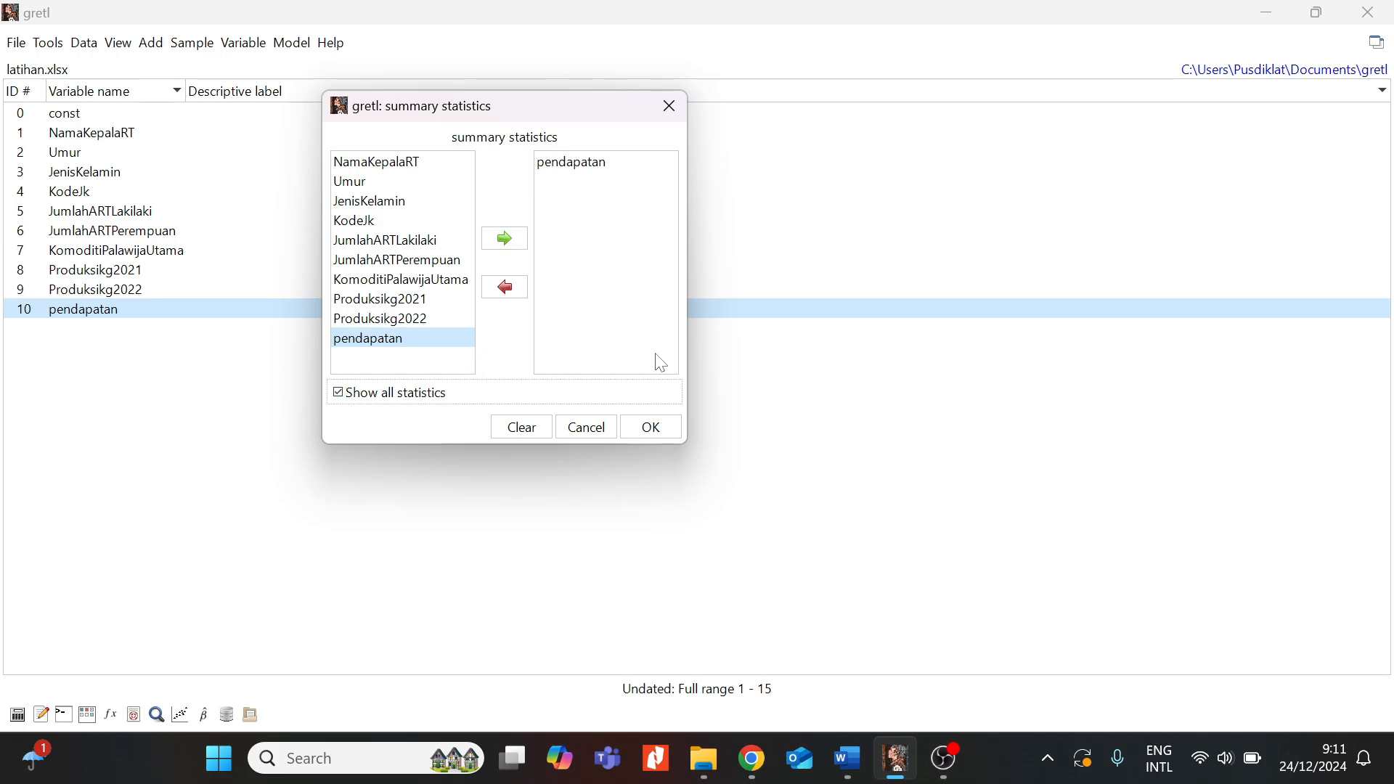
{"action": "left_click", "coordinate": [651, 429]}
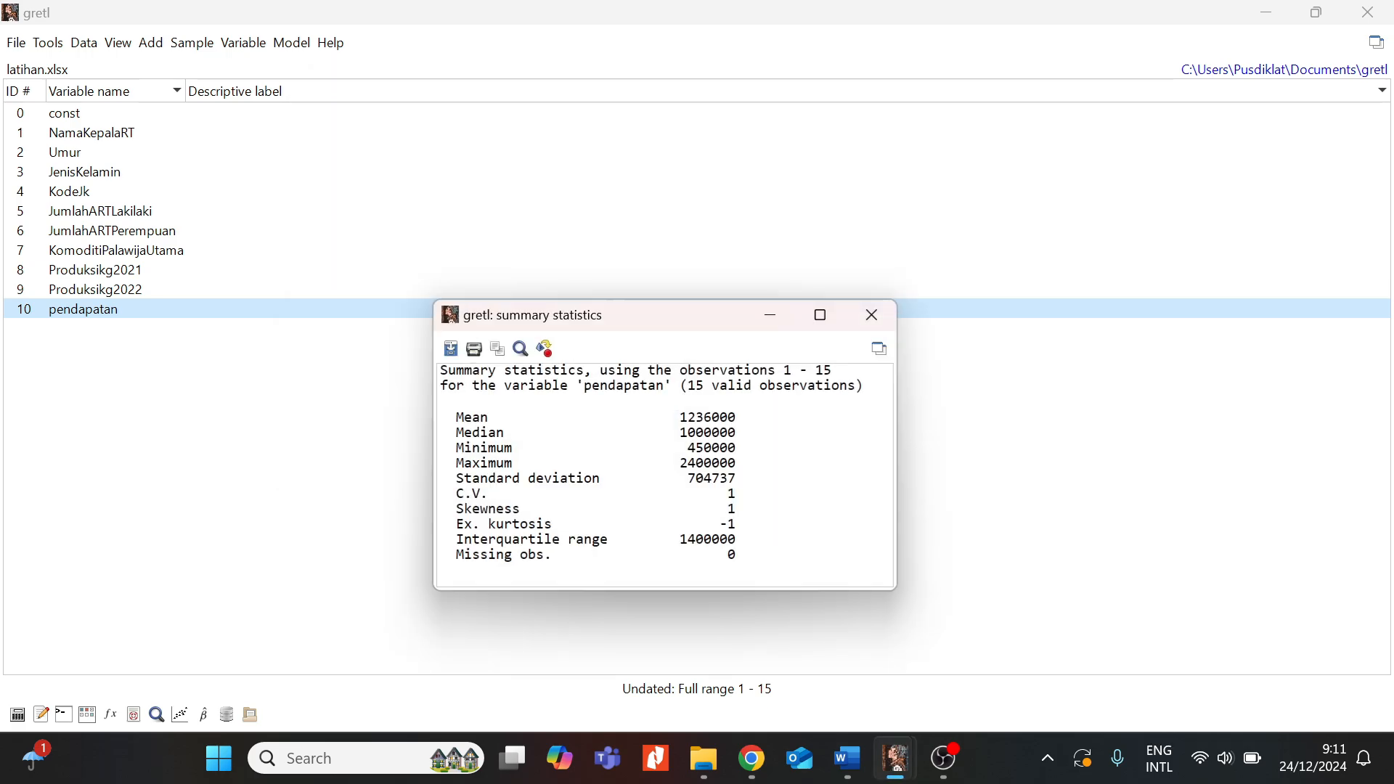
- Highlight the Standard deviation, C.V., Skewness and kurtosis lines, then close the results window
{"action": "left_click_drag", "start_coordinate": [701, 322], "coordinate": [645, 136]}
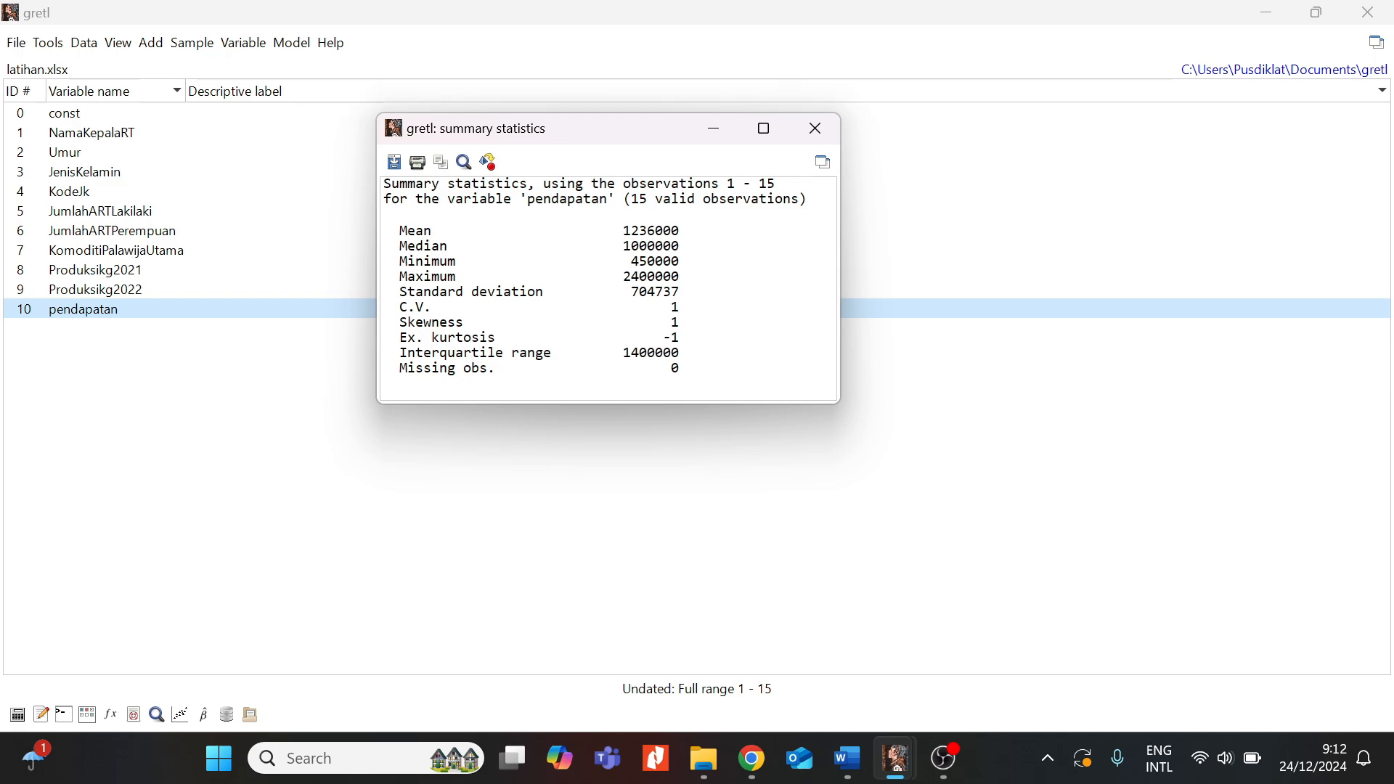
{"action": "left_click_drag", "start_coordinate": [392, 292], "coordinate": [662, 292]}
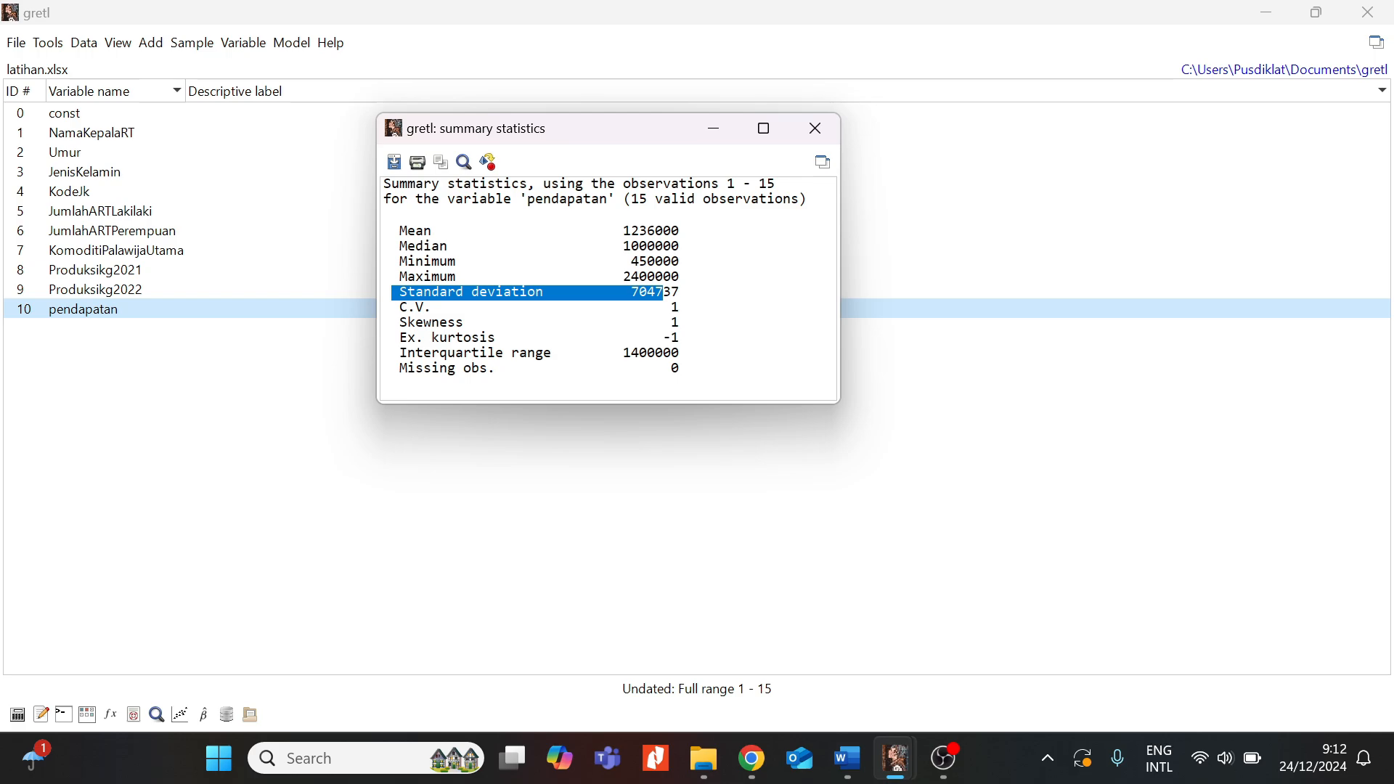
{"action": "left_click_drag", "start_coordinate": [401, 308], "coordinate": [681, 308]}
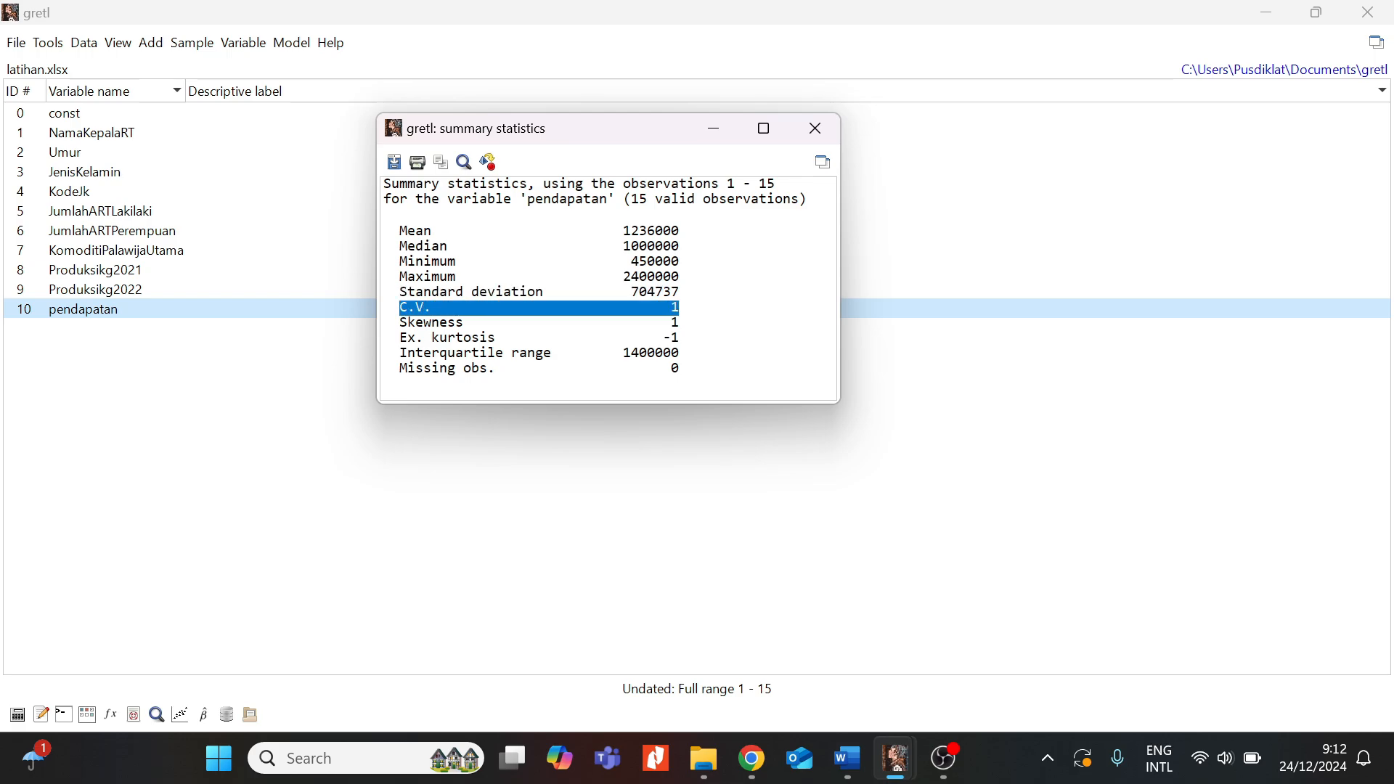
{"action": "left_click_drag", "start_coordinate": [400, 323], "coordinate": [680, 323]}
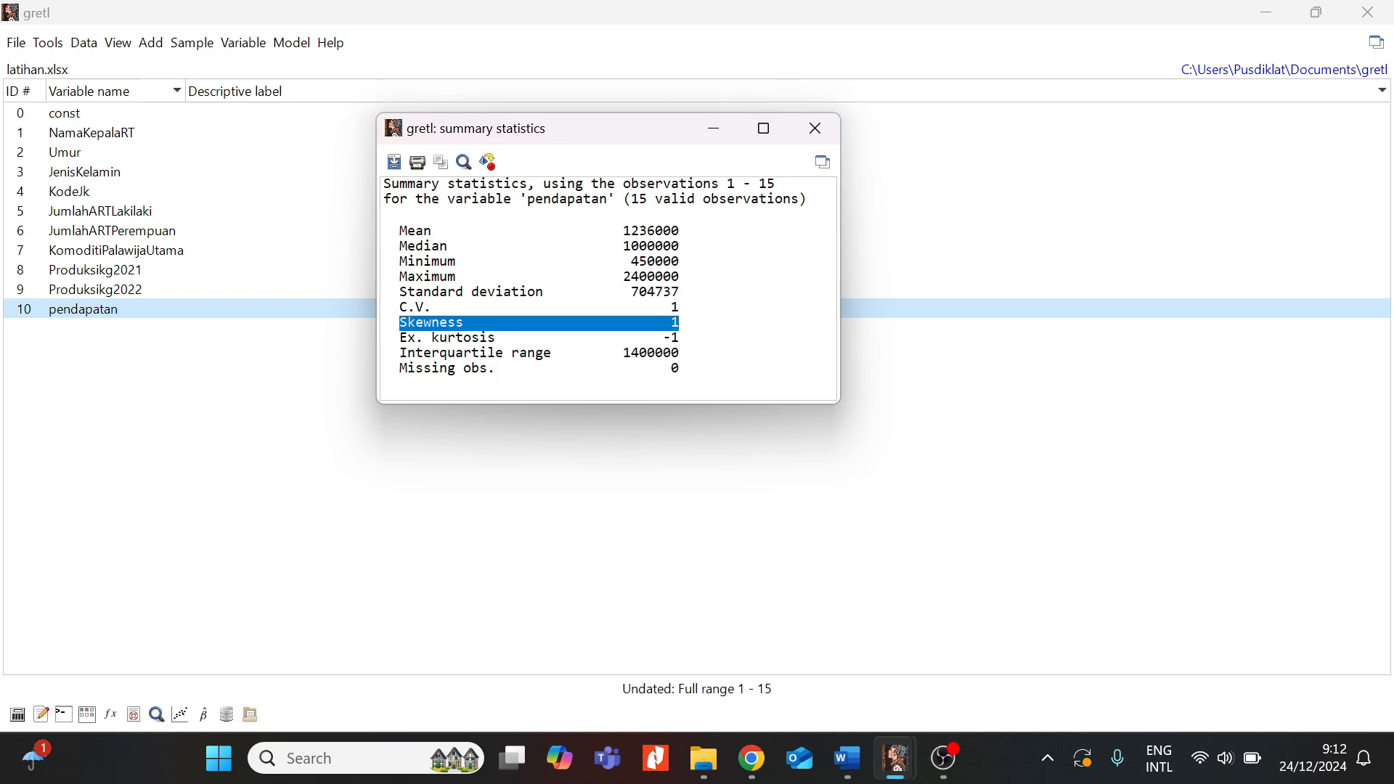
{"action": "left_click_drag", "start_coordinate": [668, 324], "coordinate": [699, 324]}
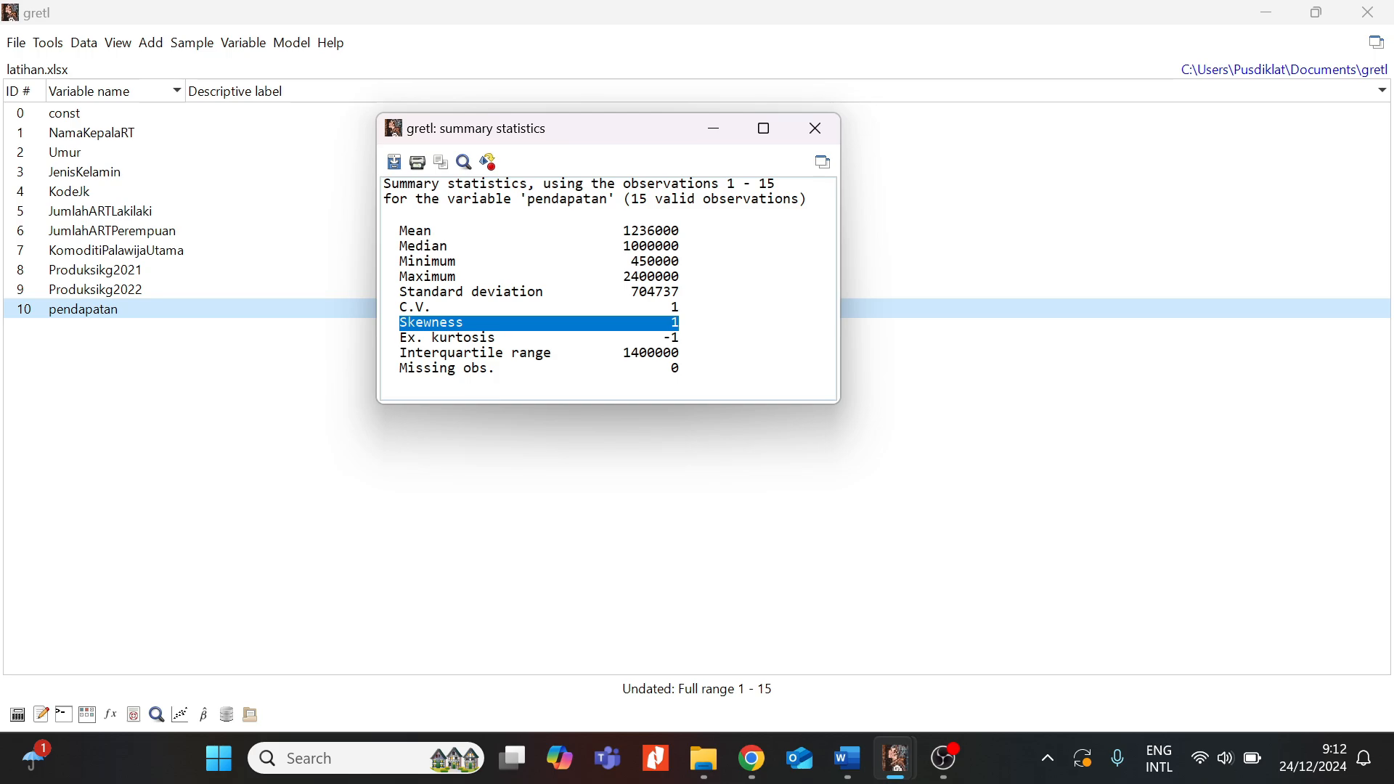
{"action": "left_click_drag", "start_coordinate": [432, 338], "coordinate": [497, 338]}
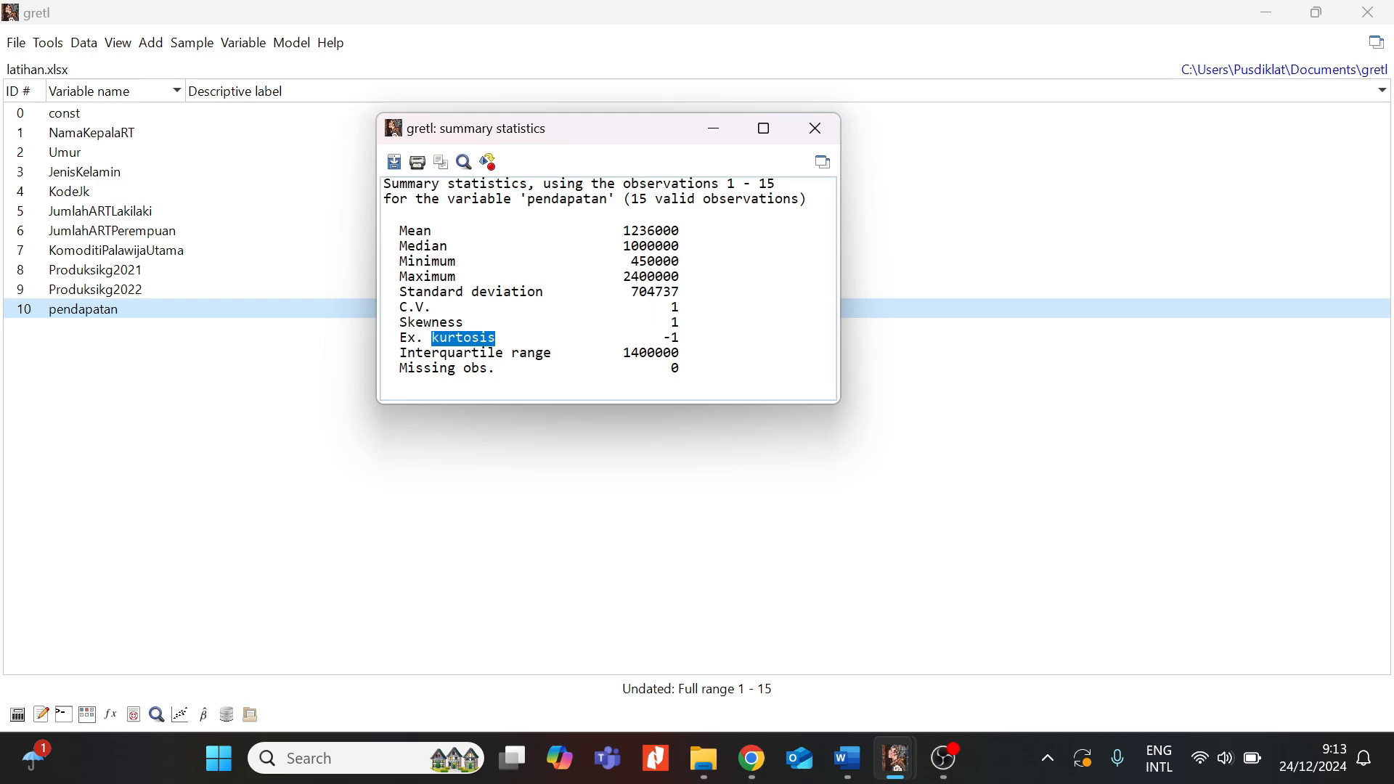
{"action": "mouse_move", "coordinate": [632, 133]}
{"action": "left_mouse_down"}
{"action": "mouse_move", "coordinate": [703, 110]}
{"action": "mouse_move", "coordinate": [659, 134]}
{"action": "left_mouse_up"}
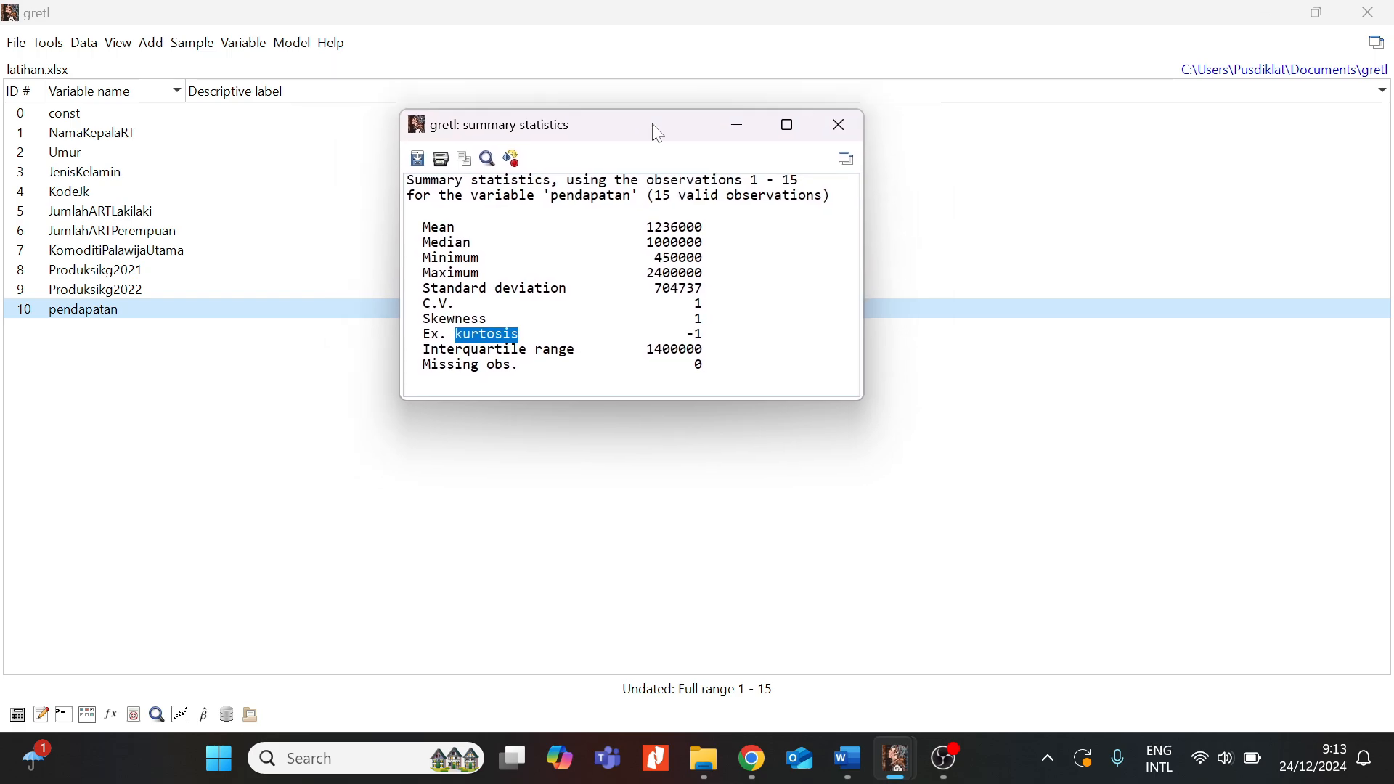
{"action": "left_click", "coordinate": [834, 135]}
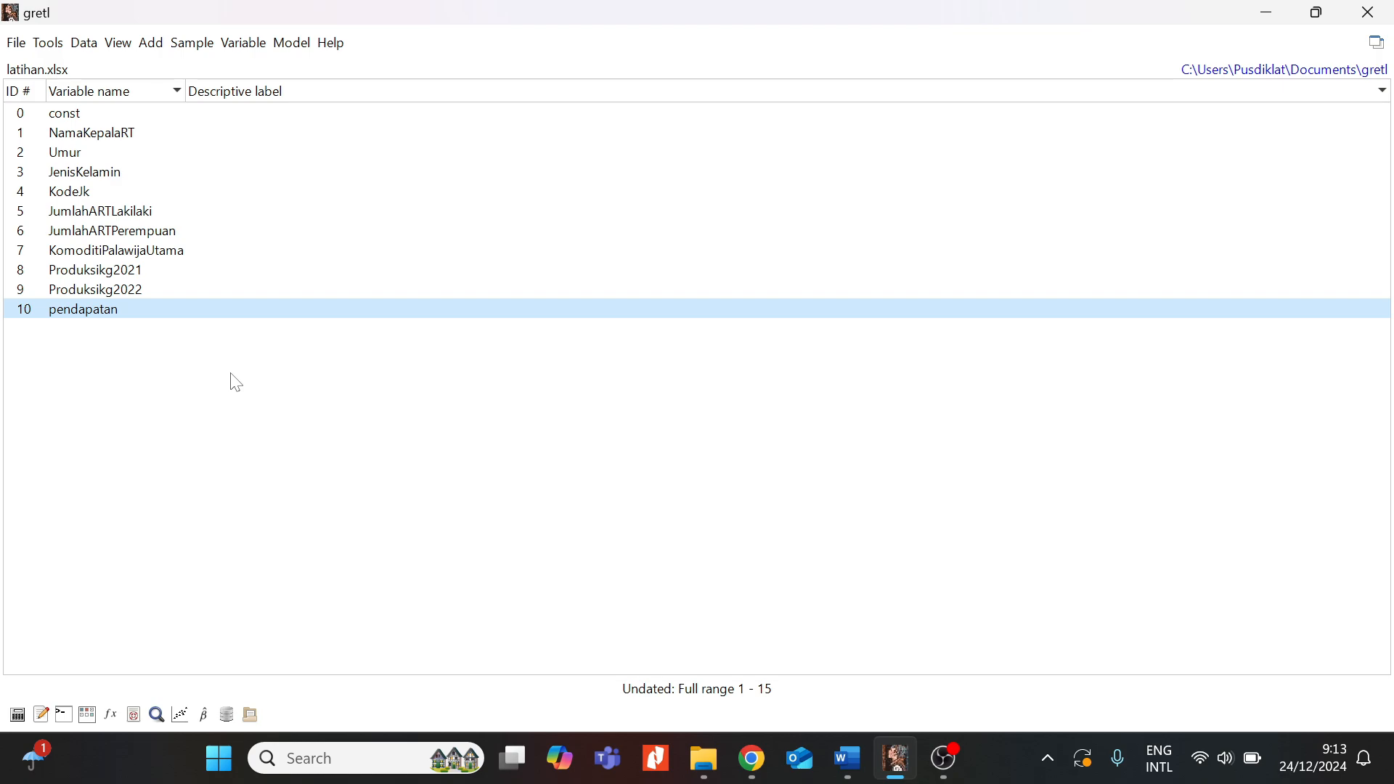
- Reopen pendapatan's summary statistics from its right-click menu, then close that window
{"action": "right_click", "coordinate": [101, 320]}
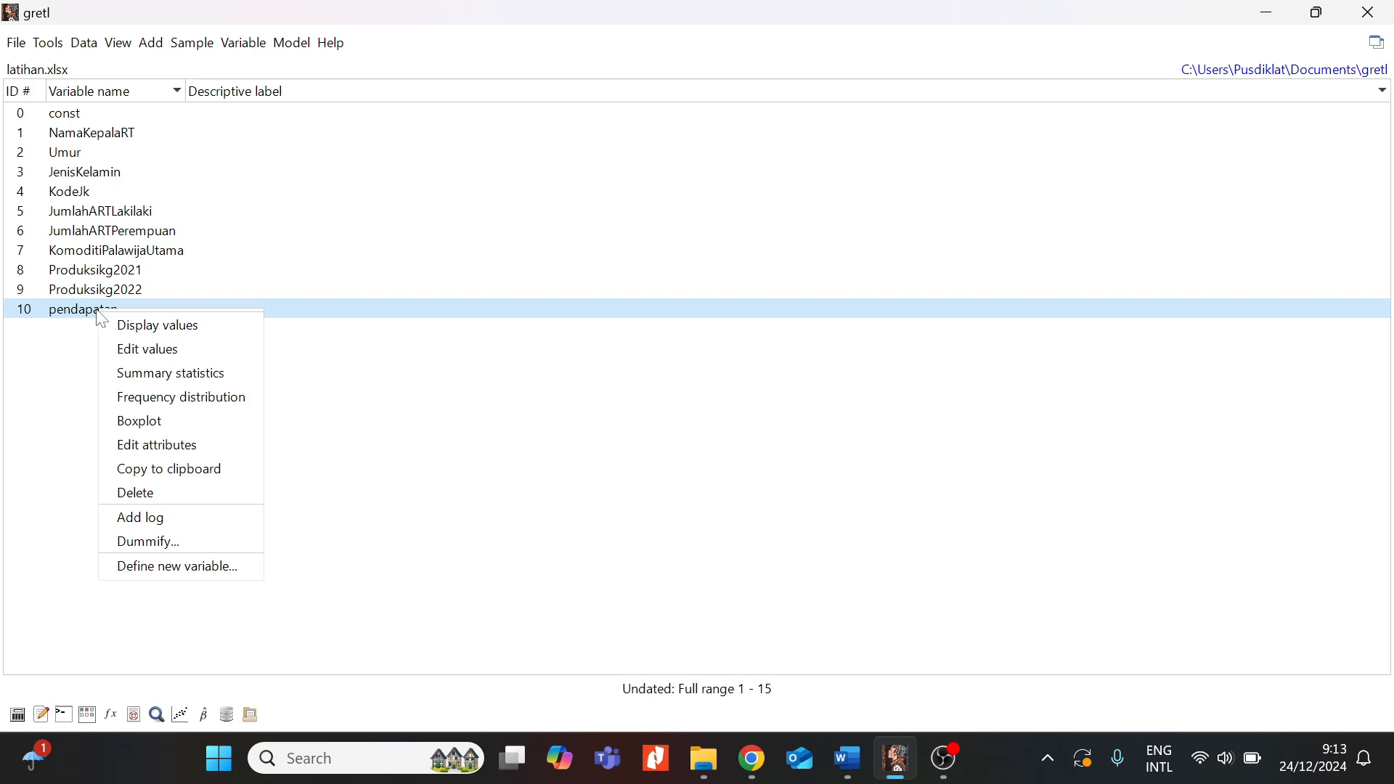
{"action": "left_click", "coordinate": [172, 374]}
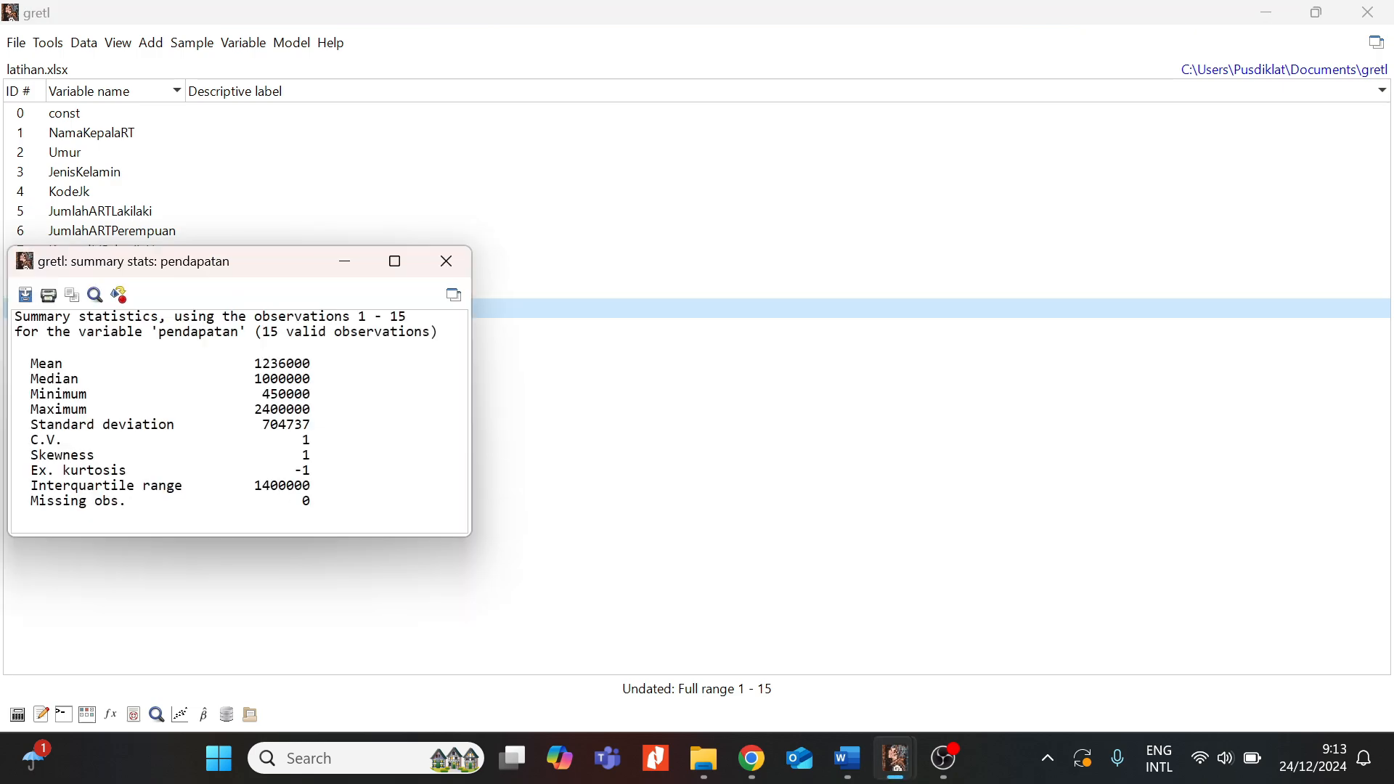
{"action": "left_click_drag", "start_coordinate": [275, 273], "coordinate": [680, 145]}
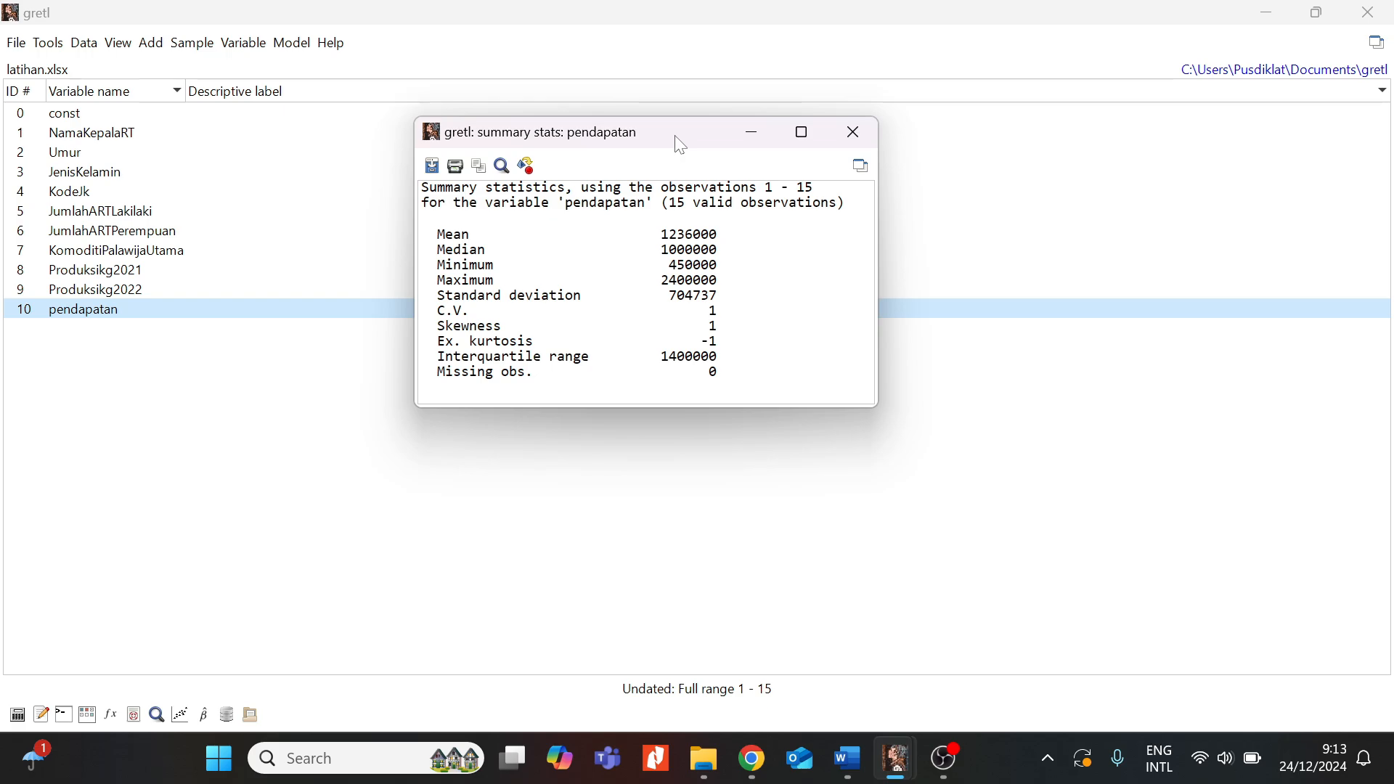
{"action": "left_click_drag", "start_coordinate": [680, 145], "coordinate": [669, 142]}
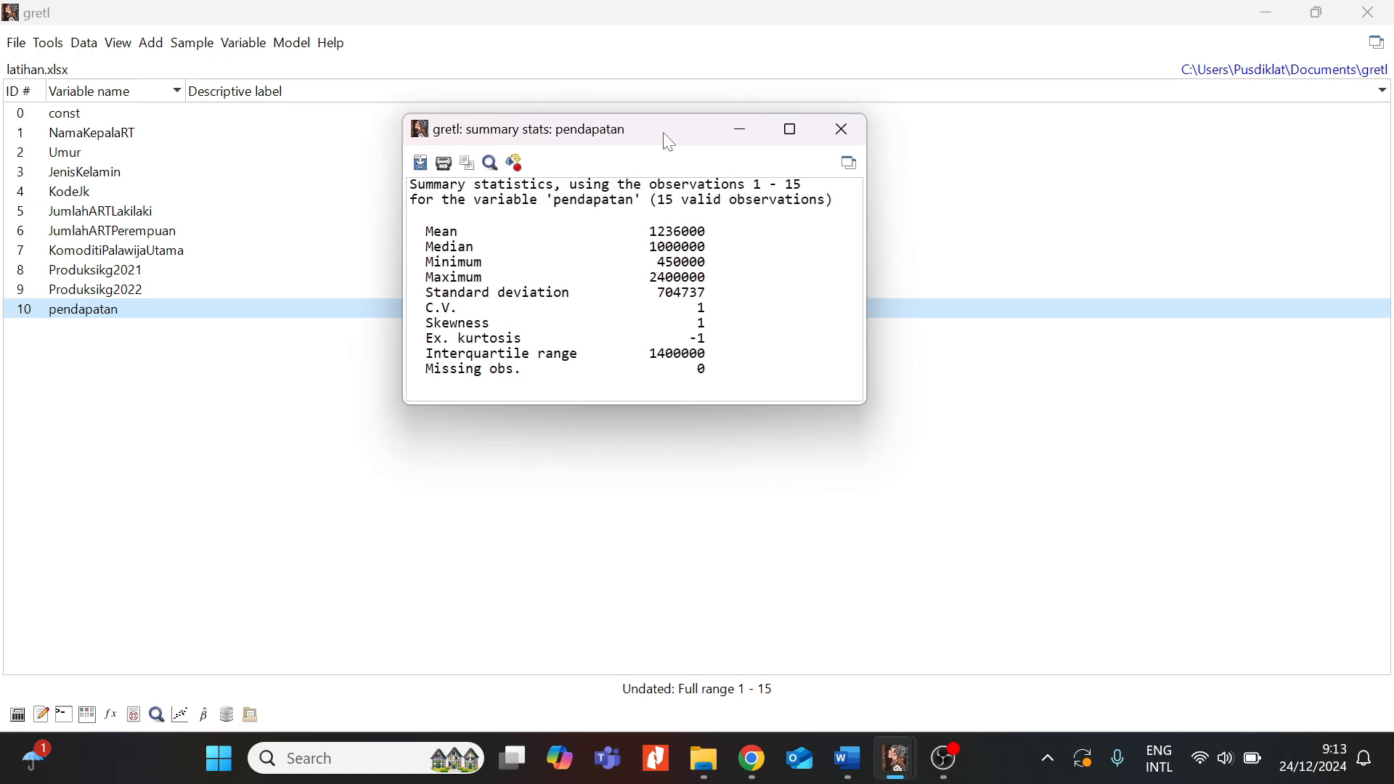
{"action": "left_click", "coordinate": [841, 130]}
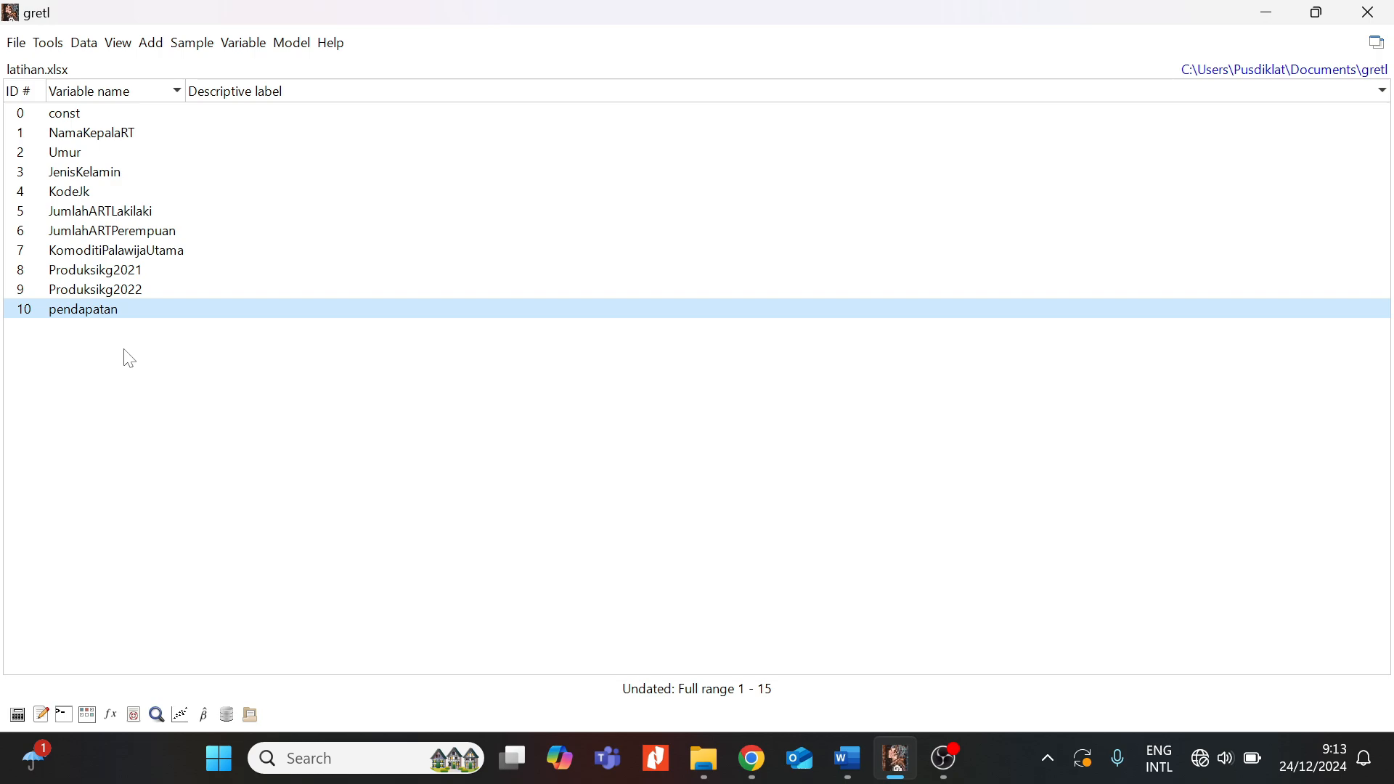
{"action": "right_click", "coordinate": [93, 313]}
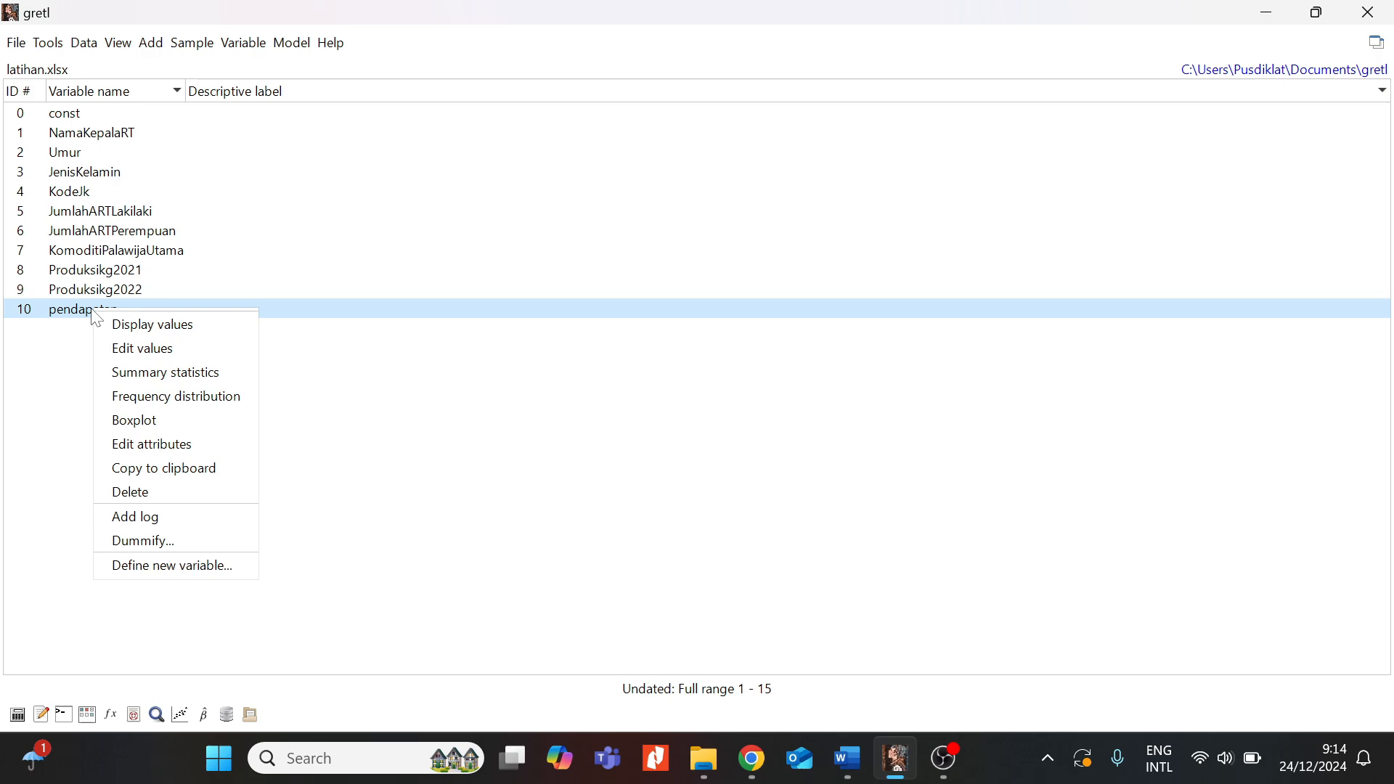
{"action": "left_click", "coordinate": [151, 419]}
{"action": "left_click_drag", "start_coordinate": [182, 371], "coordinate": [666, 252]}
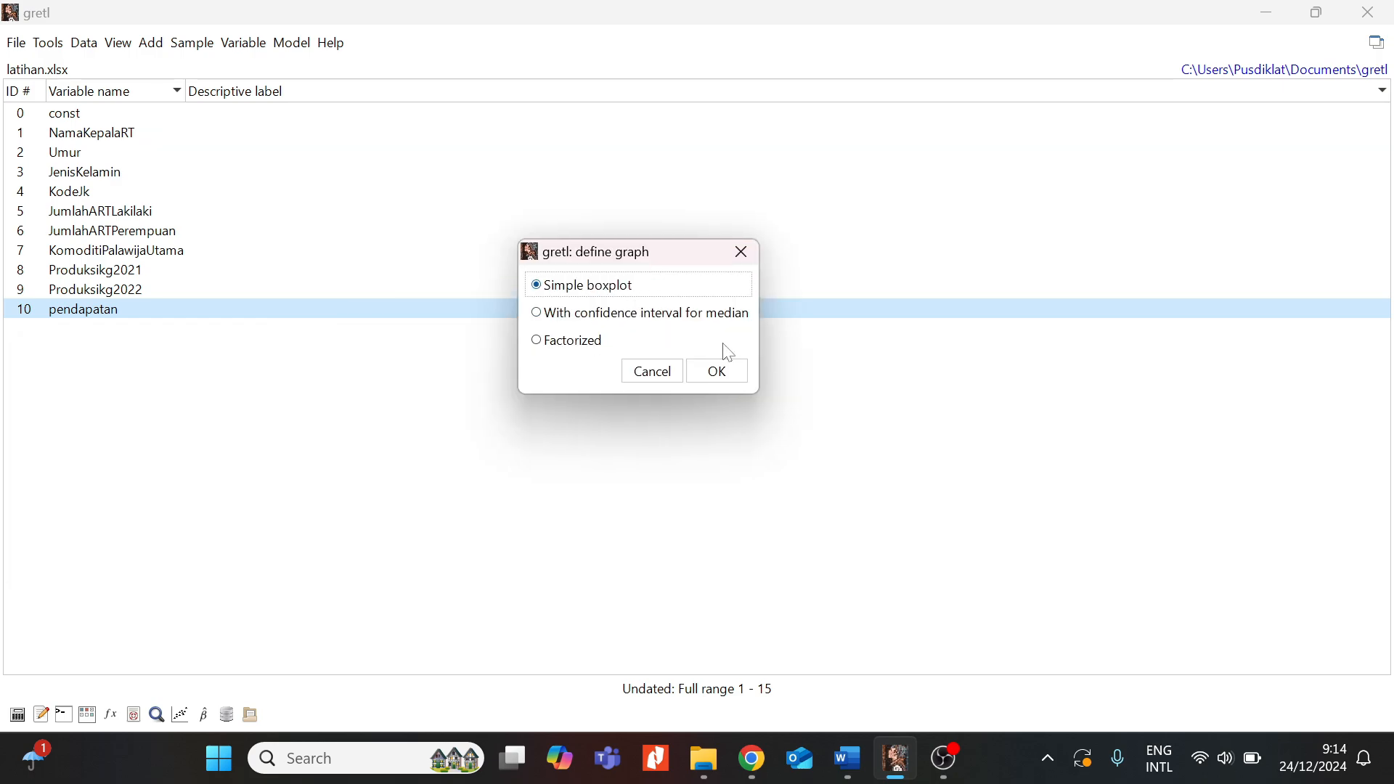
{"action": "left_click", "coordinate": [733, 378]}
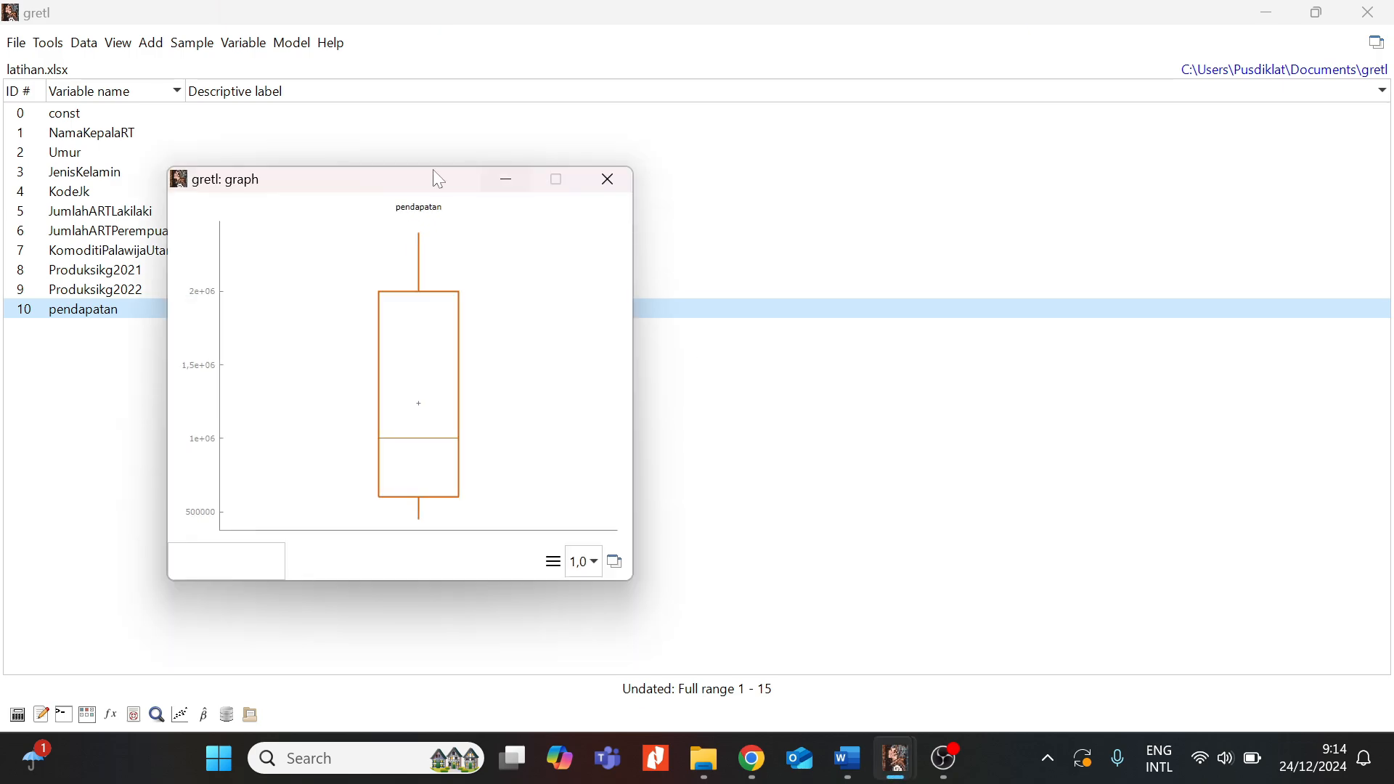
{"action": "left_click_drag", "start_coordinate": [411, 191], "coordinate": [704, 148]}
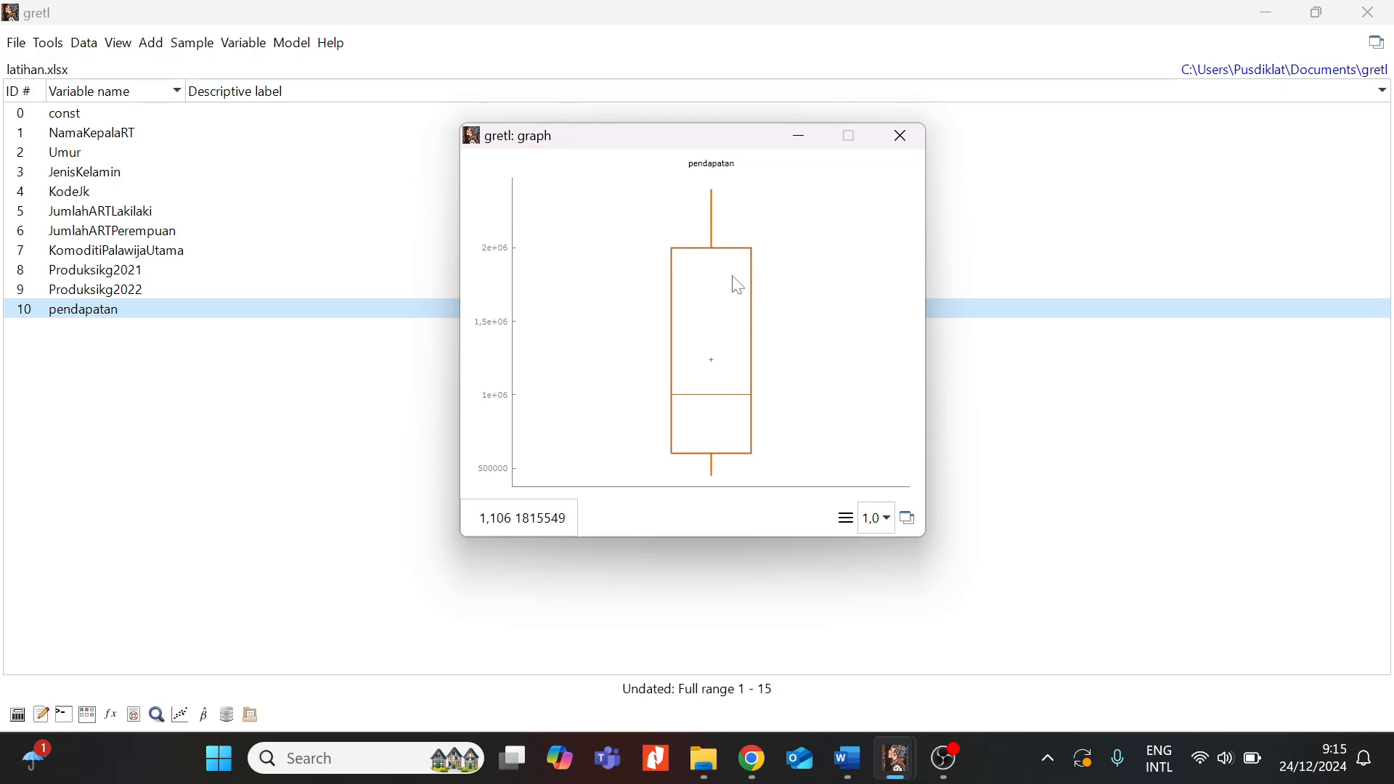
{"action": "left_click", "coordinate": [908, 149]}
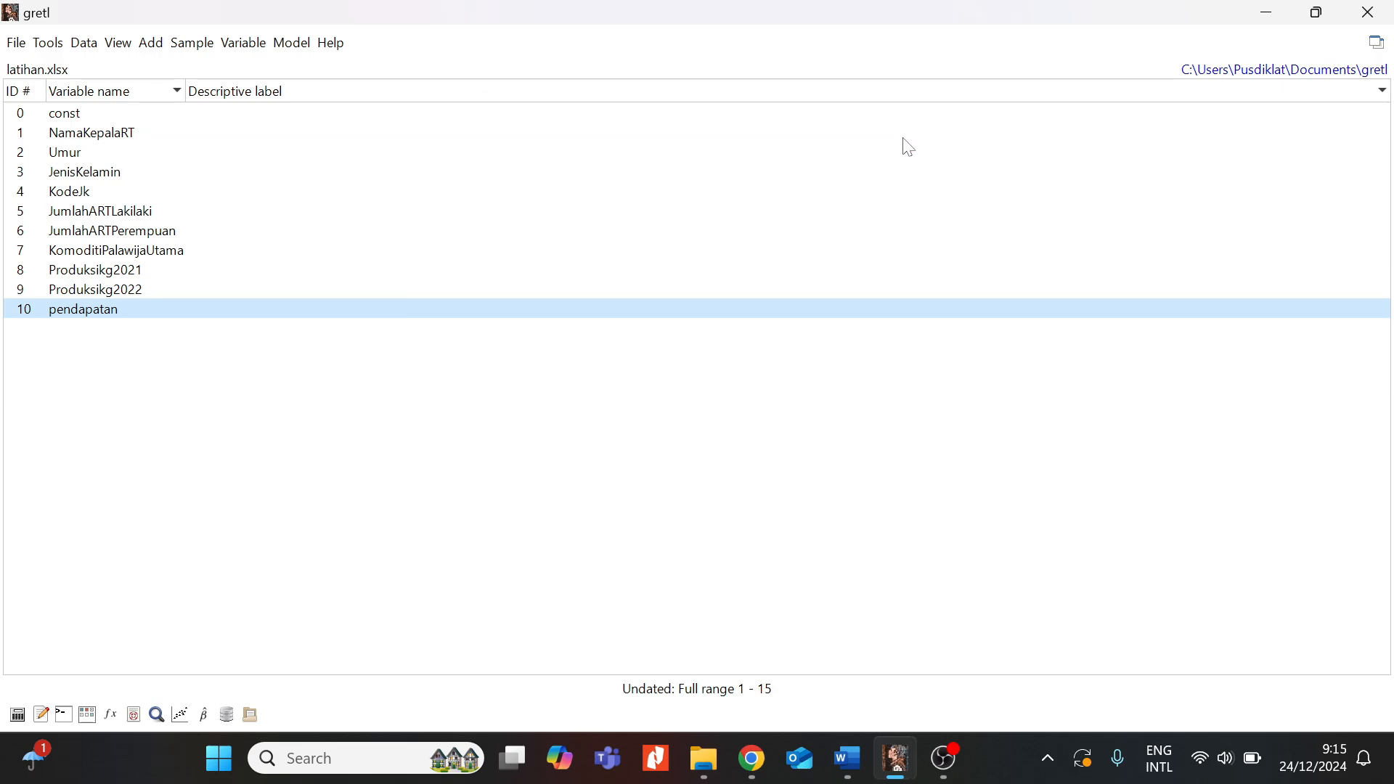
- Draw a factorized boxplot of Produksikg2021 with KomoditiPalawijaUtama as the discrete factor
{"action": "left_click", "coordinate": [125, 283]}
{"action": "right_click", "coordinate": [125, 283]}
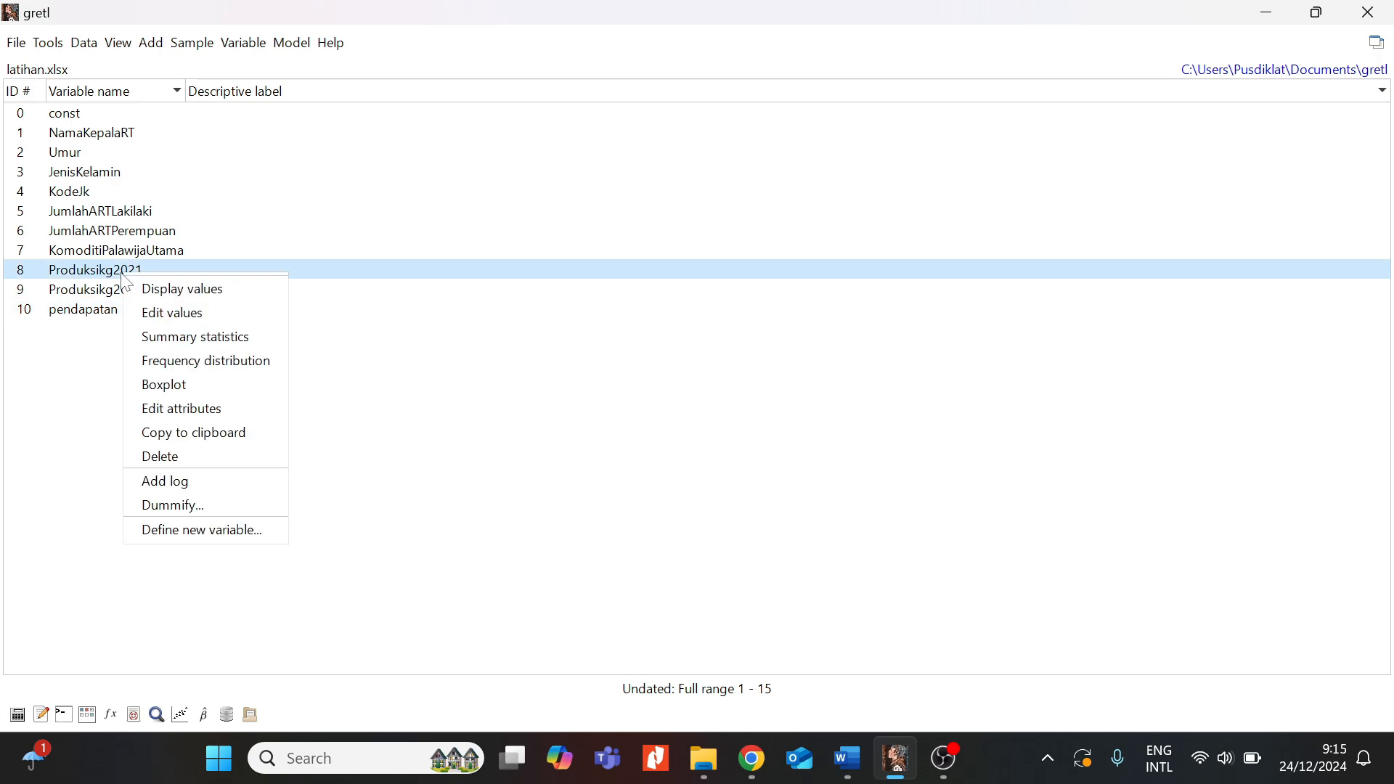
{"action": "left_click", "coordinate": [174, 392]}
{"action": "left_click_drag", "start_coordinate": [206, 336], "coordinate": [579, 155]}
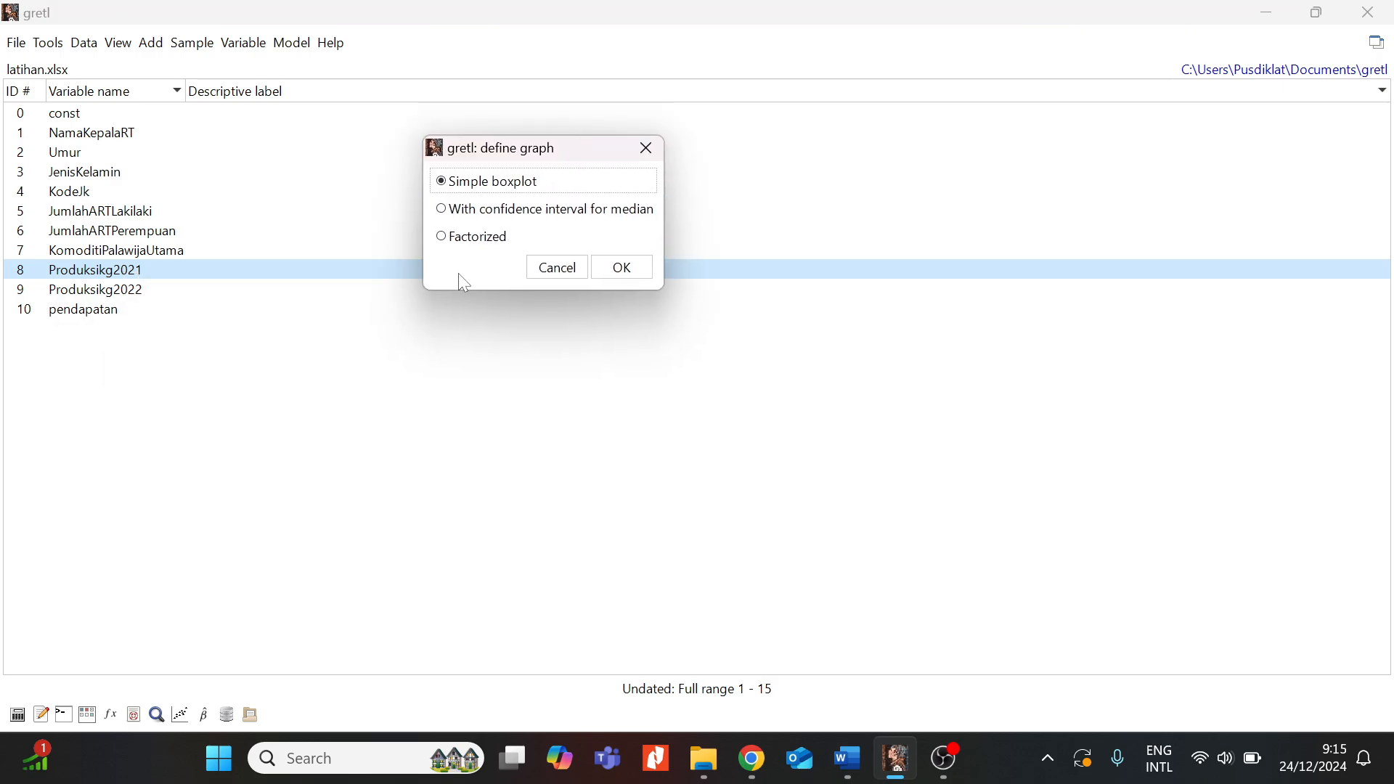
{"action": "left_click", "coordinate": [446, 241]}
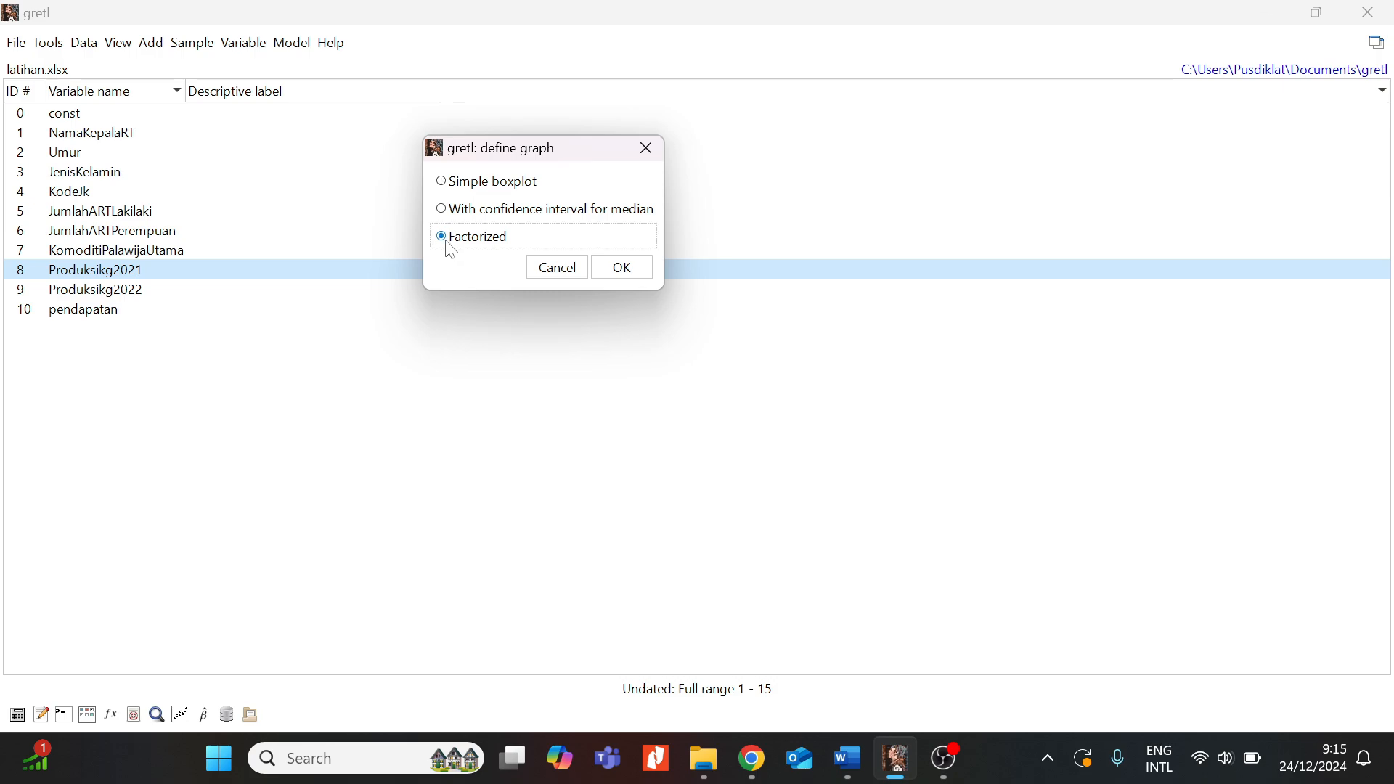
{"action": "left_click", "coordinate": [622, 268]}
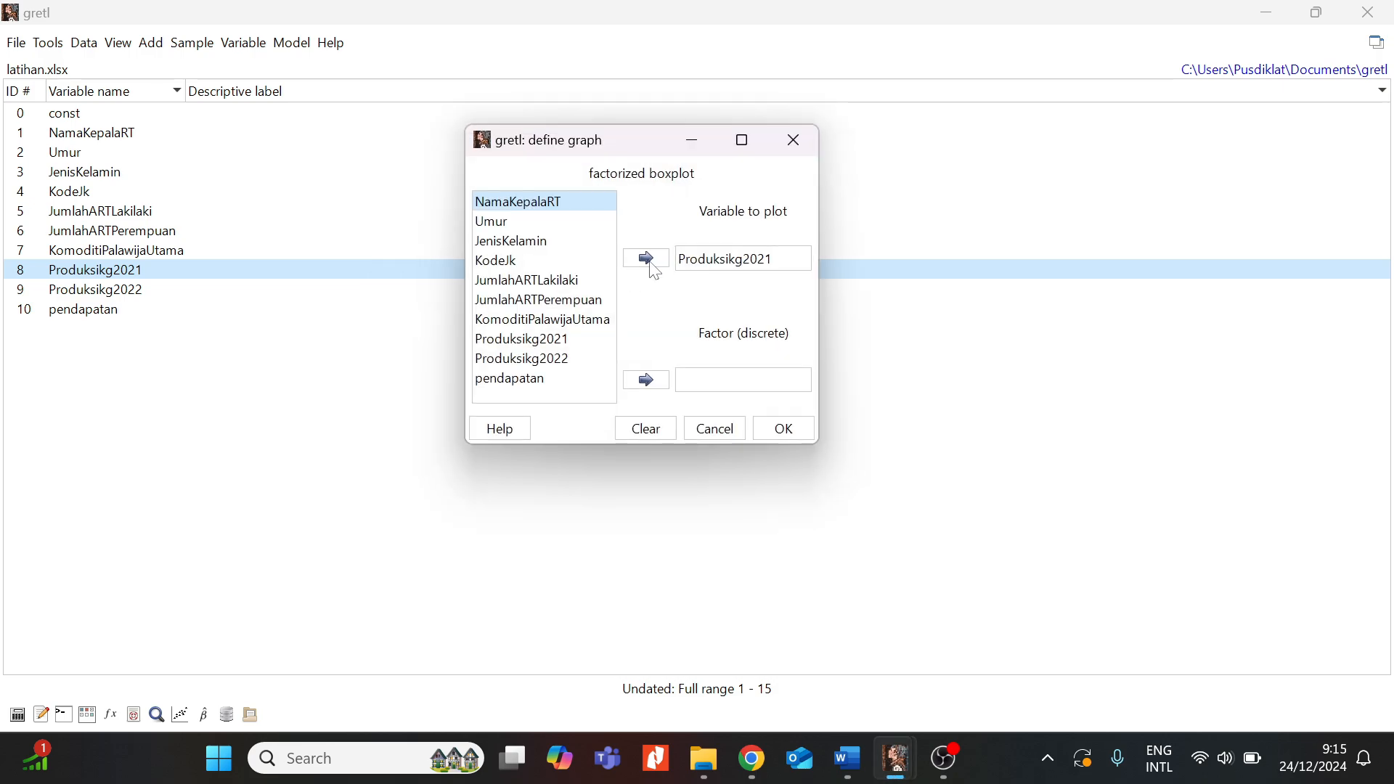
{"action": "left_click_drag", "start_coordinate": [642, 143], "coordinate": [643, 116]}
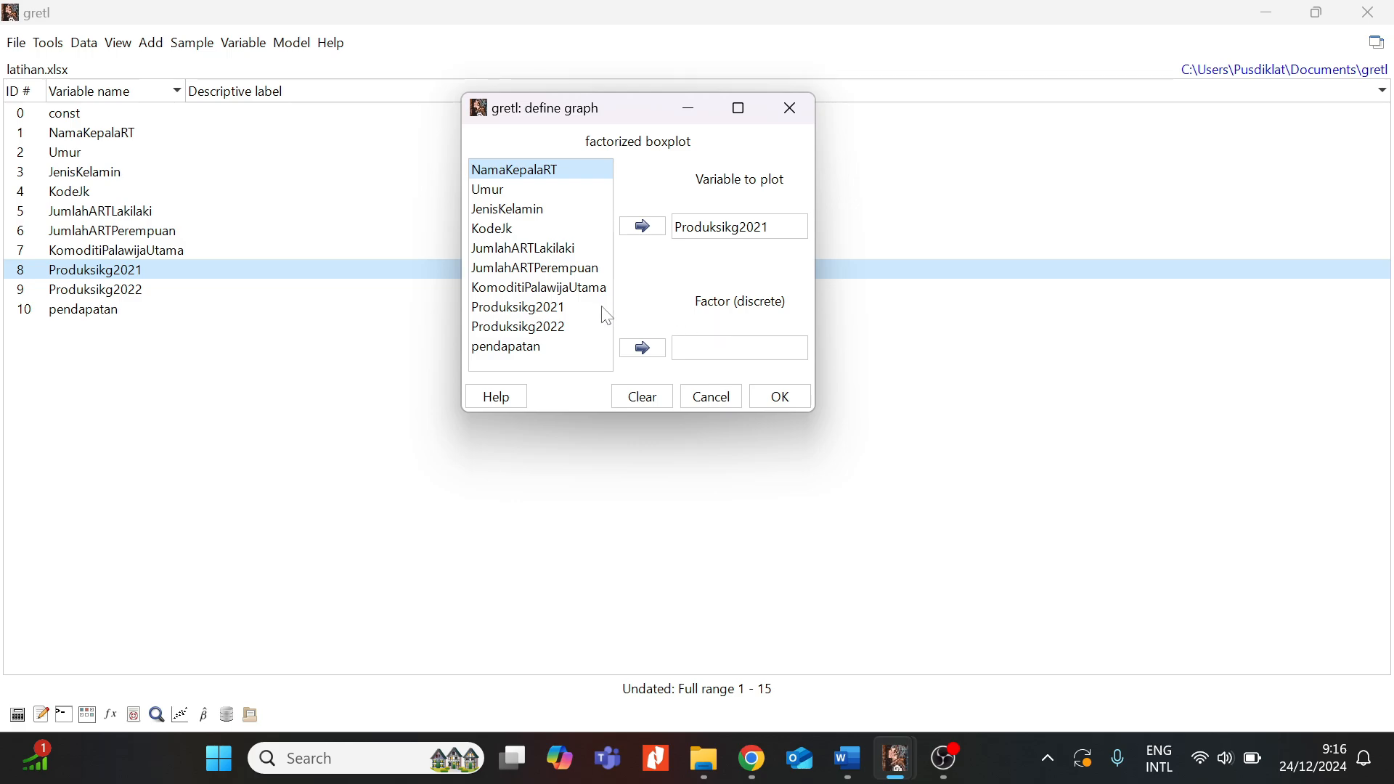
{"action": "left_click", "coordinate": [577, 289]}
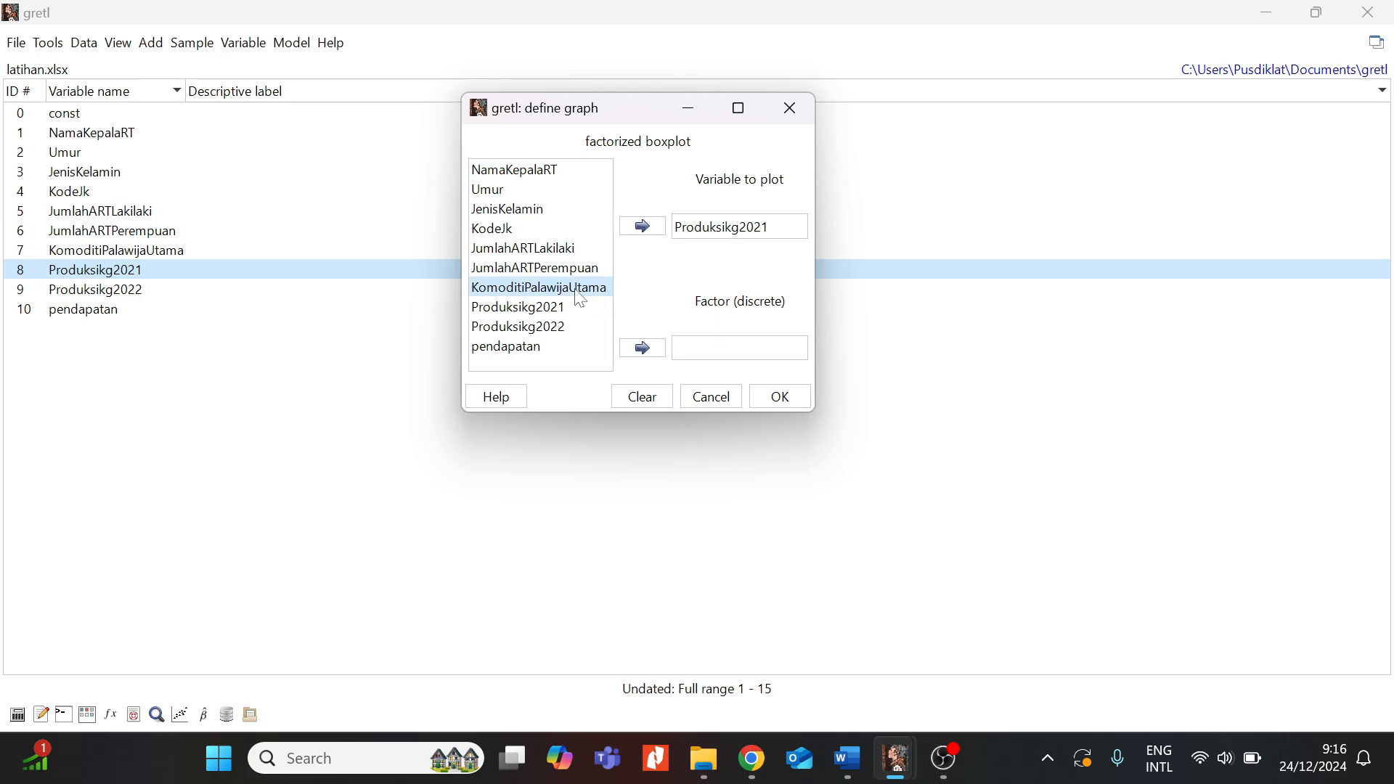
{"action": "left_click", "coordinate": [643, 349]}
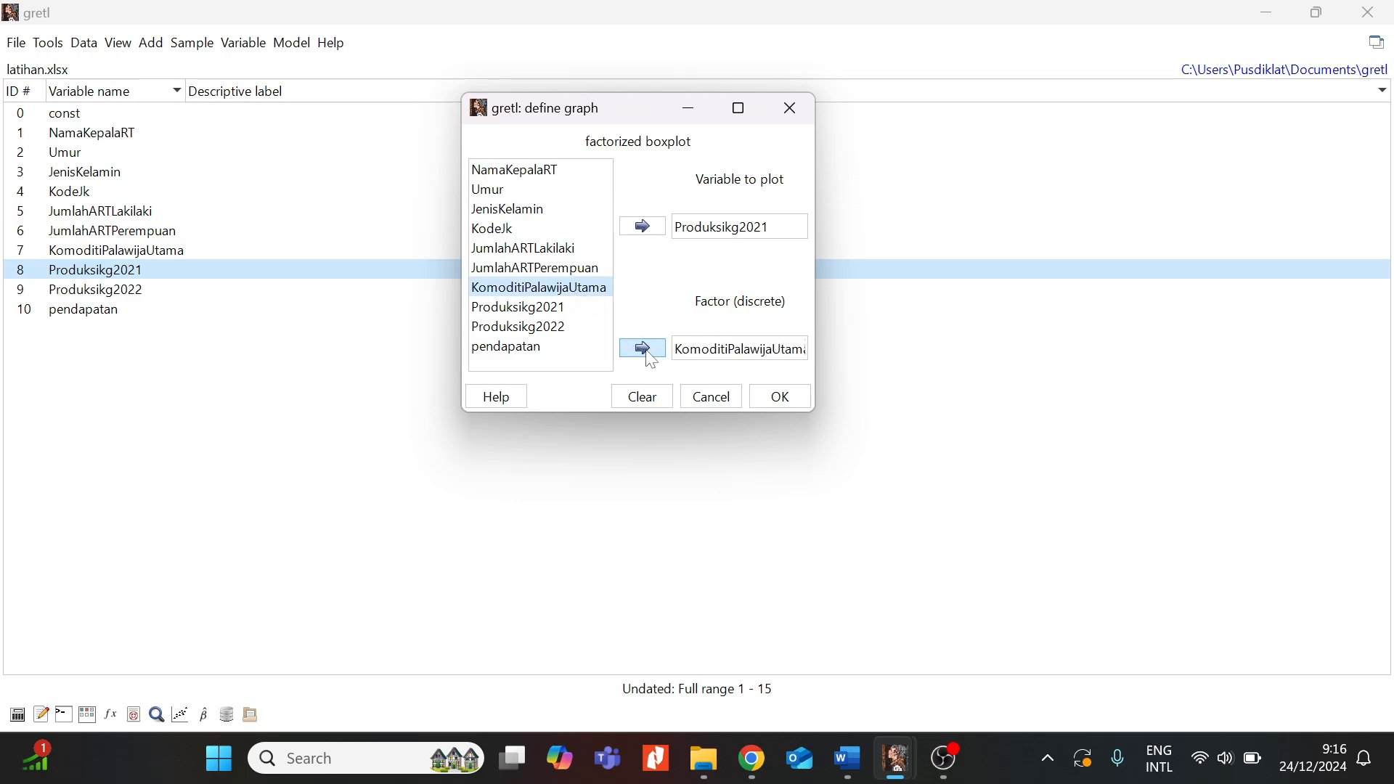
{"action": "left_click", "coordinate": [795, 404]}
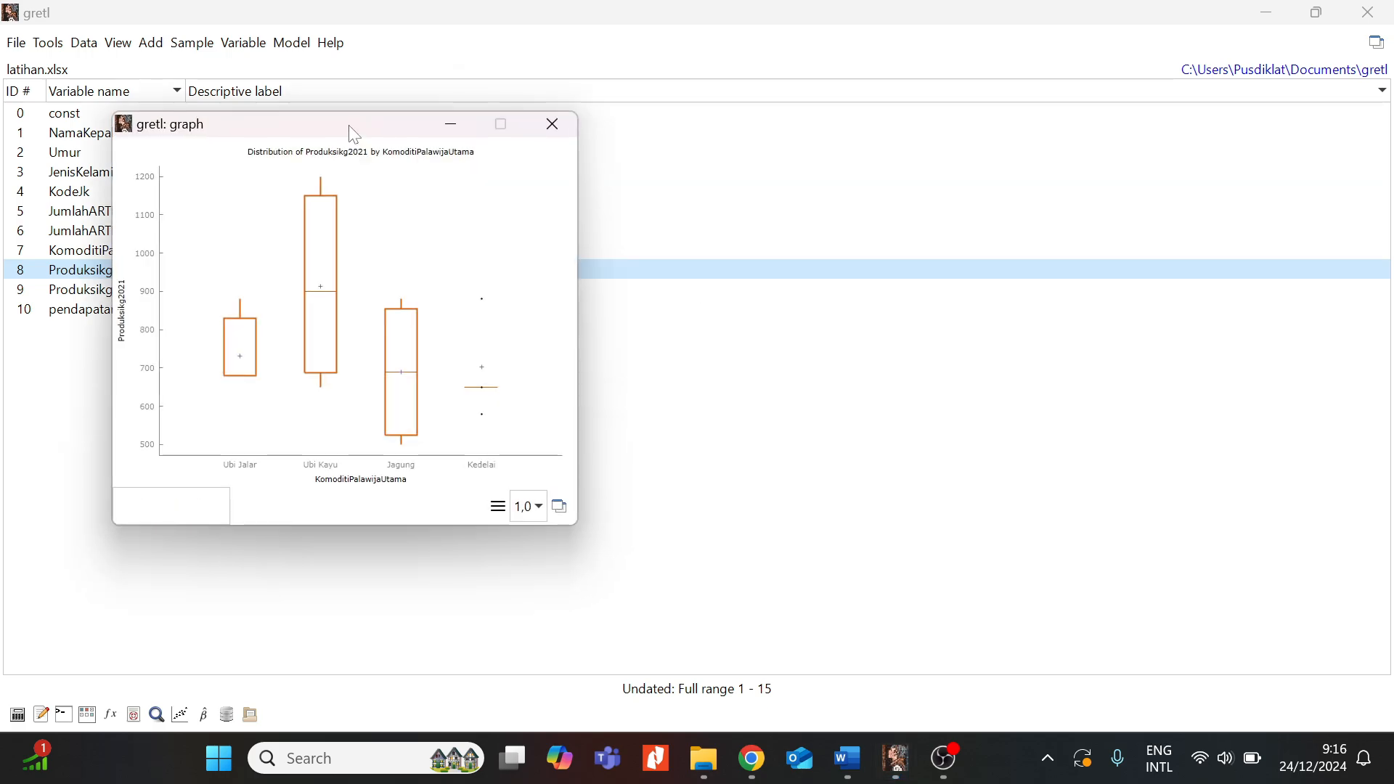
- Centre the factorized Produksikg2021 boxplot to review it, then close it
{"action": "left_click_drag", "start_coordinate": [355, 134], "coordinate": [660, 101]}
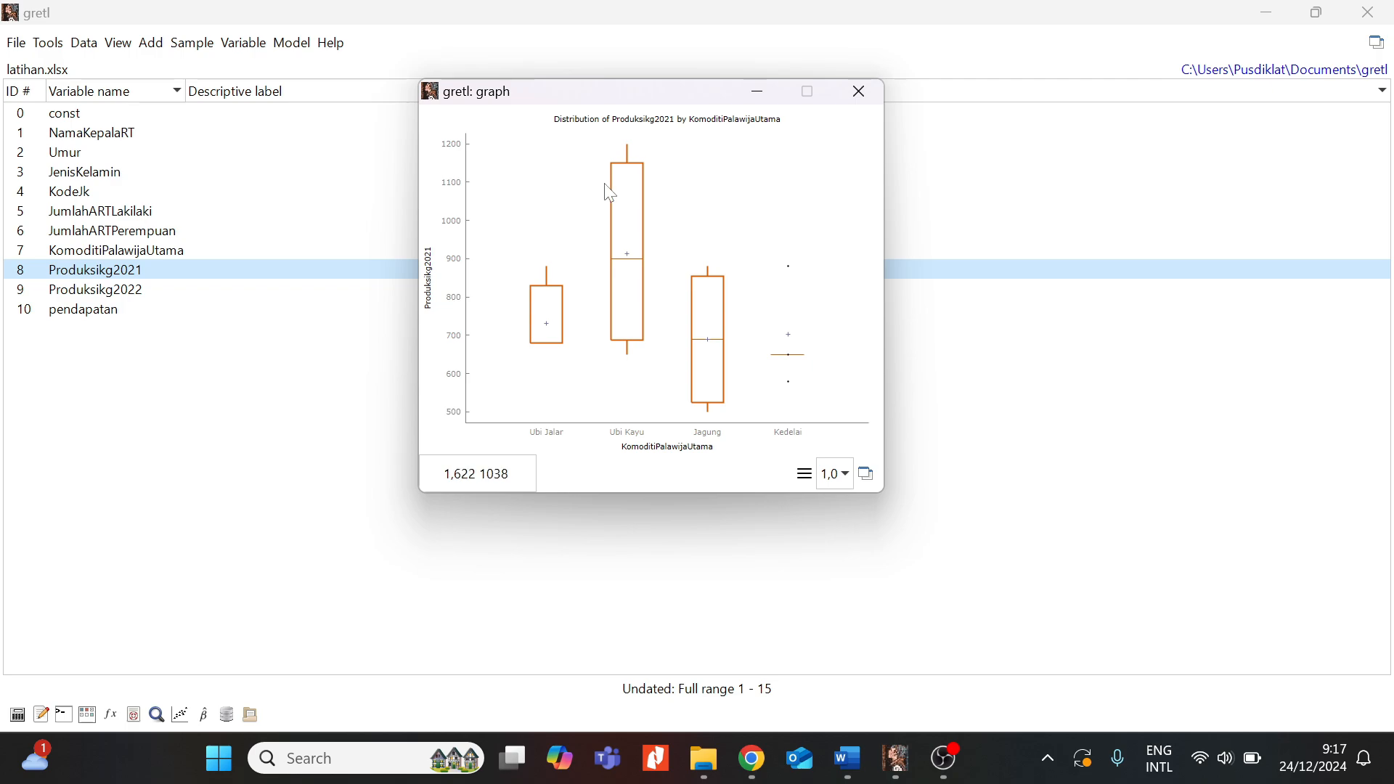
{"action": "left_click_drag", "start_coordinate": [630, 88], "coordinate": [546, 94]}
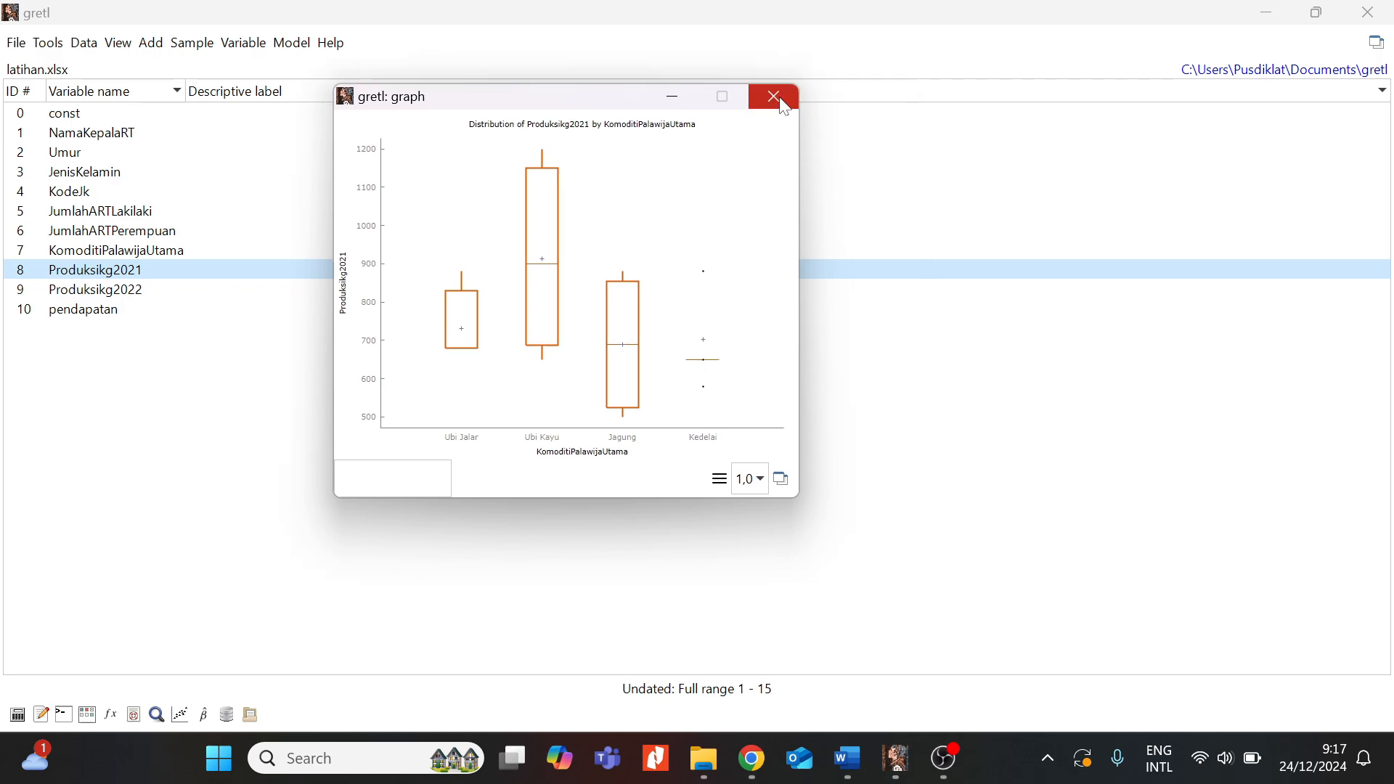
{"action": "left_click", "coordinate": [785, 106]}
{"action": "right_click", "coordinate": [104, 275]}
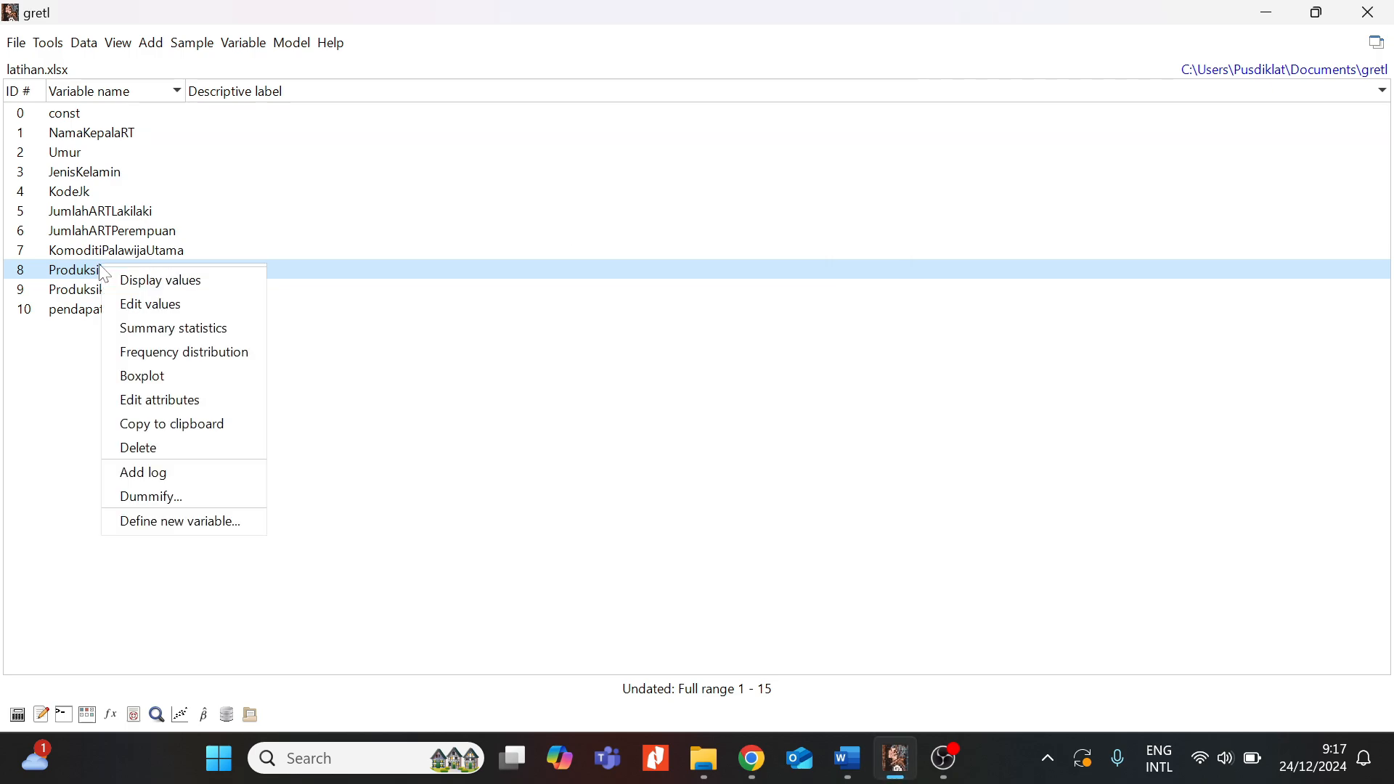
{"action": "left_click", "coordinate": [185, 327]}
{"action": "left_click_drag", "start_coordinate": [259, 216], "coordinate": [519, 174]}
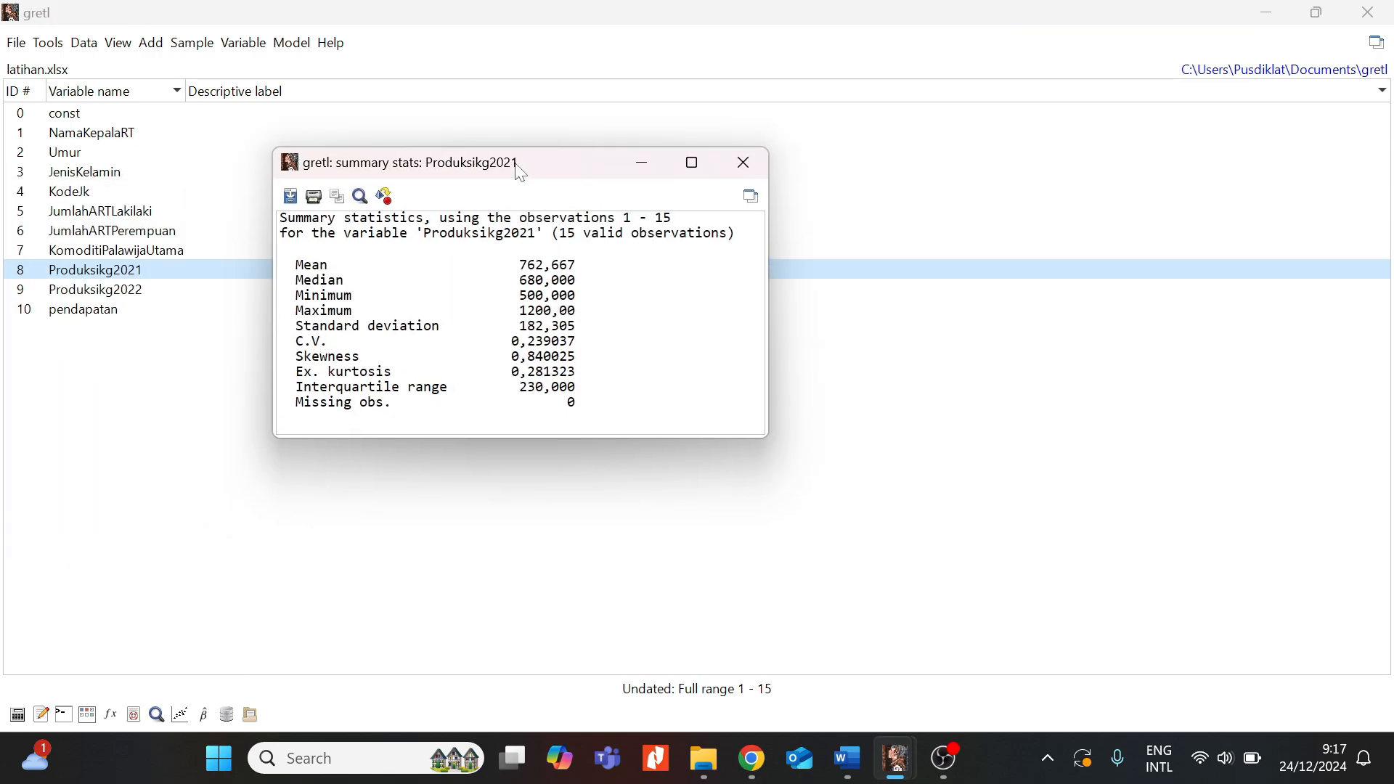
{"action": "left_click", "coordinate": [744, 162]}
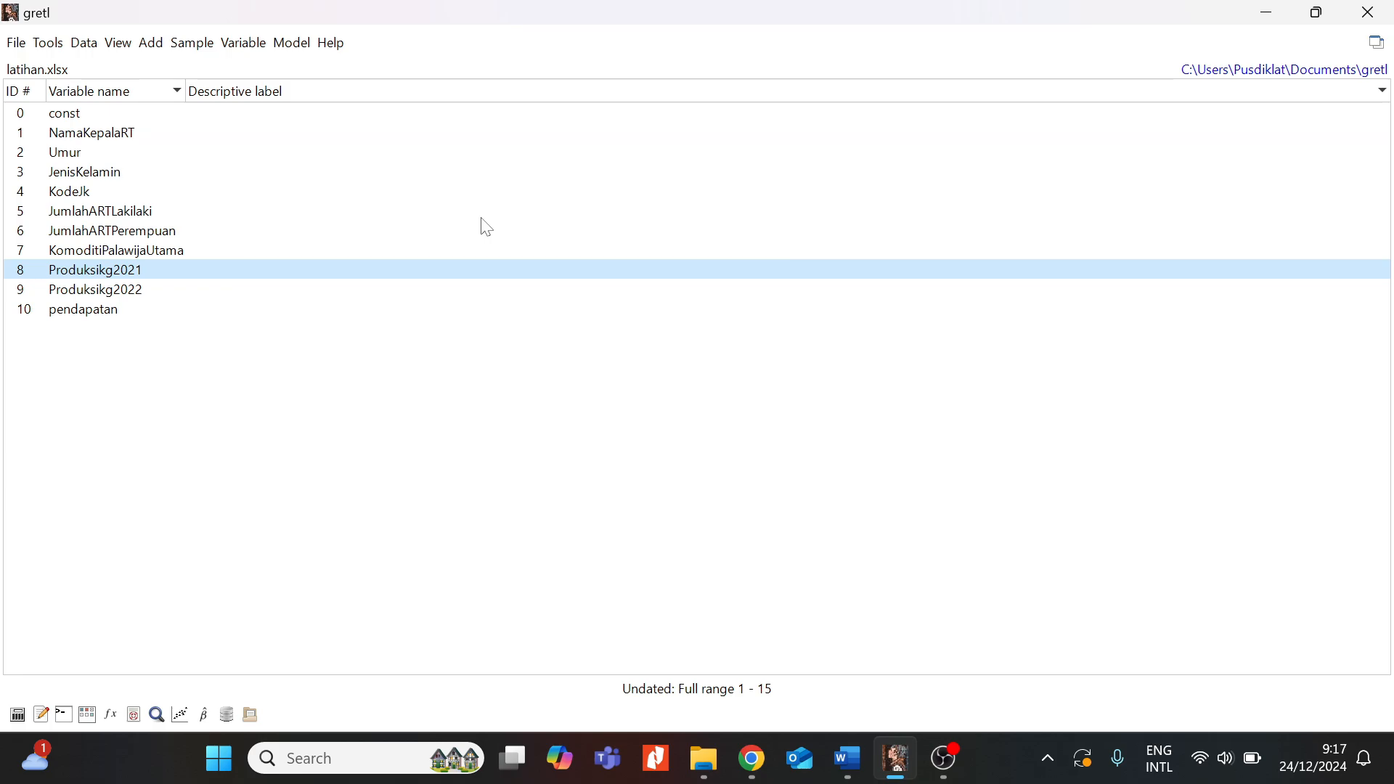
{"action": "right_click", "coordinate": [87, 278]}
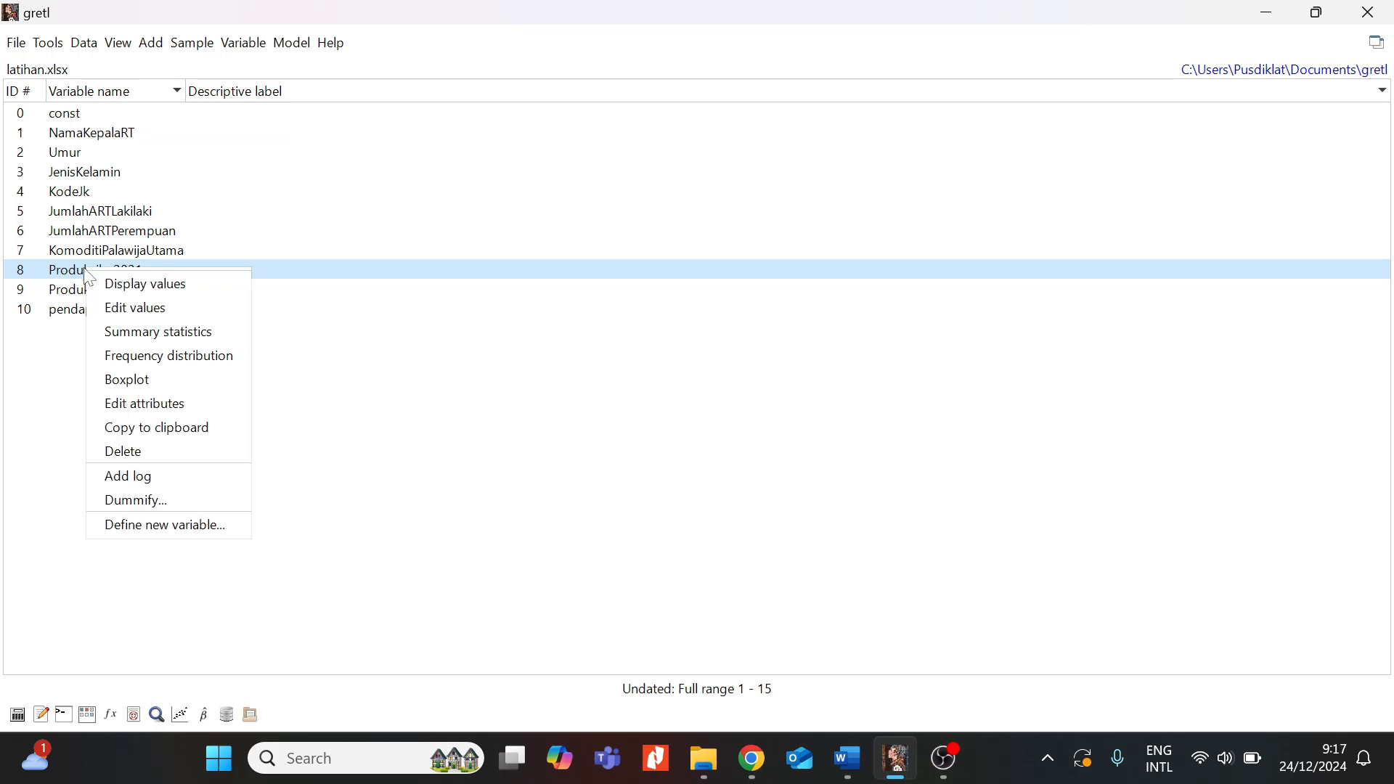
{"action": "left_click", "coordinate": [151, 381]}
{"action": "left_click", "coordinate": [250, 456]}
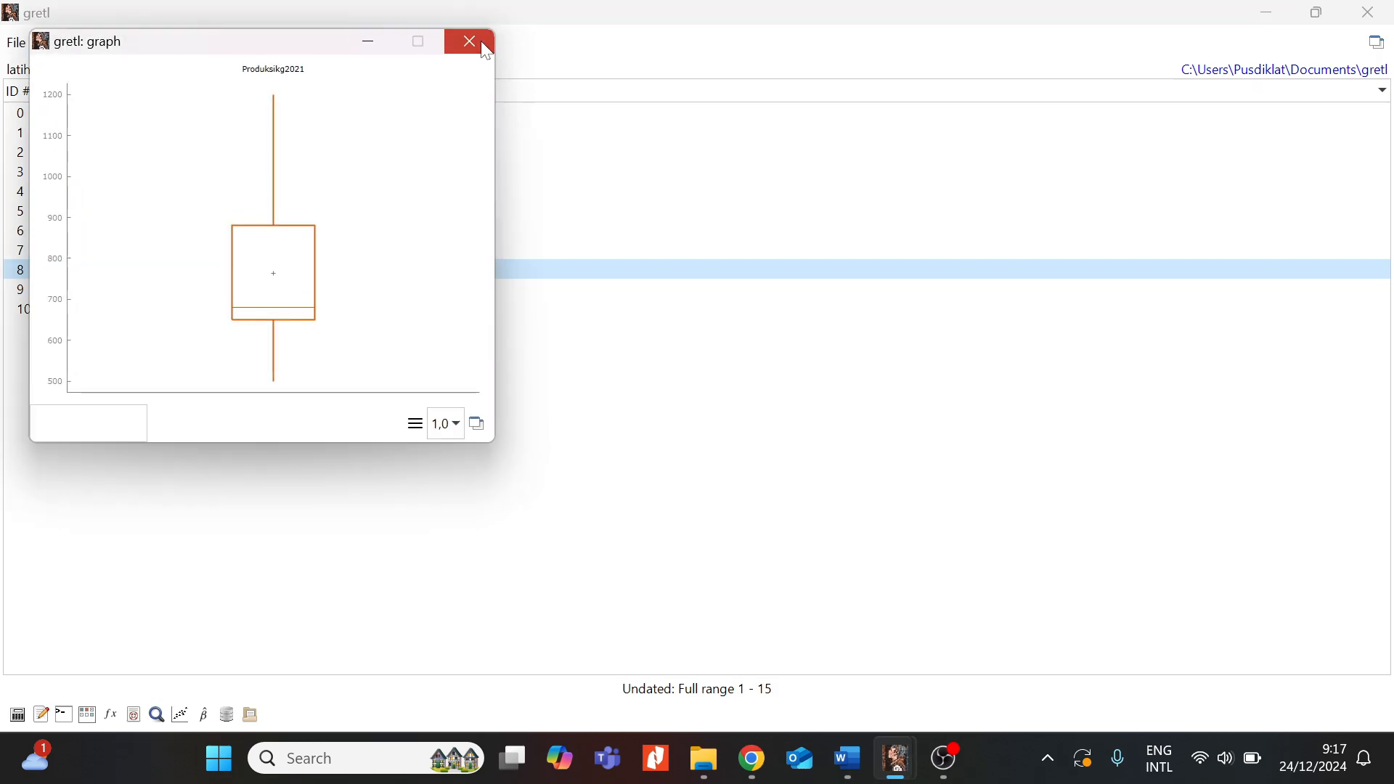
{"action": "left_click", "coordinate": [486, 45]}
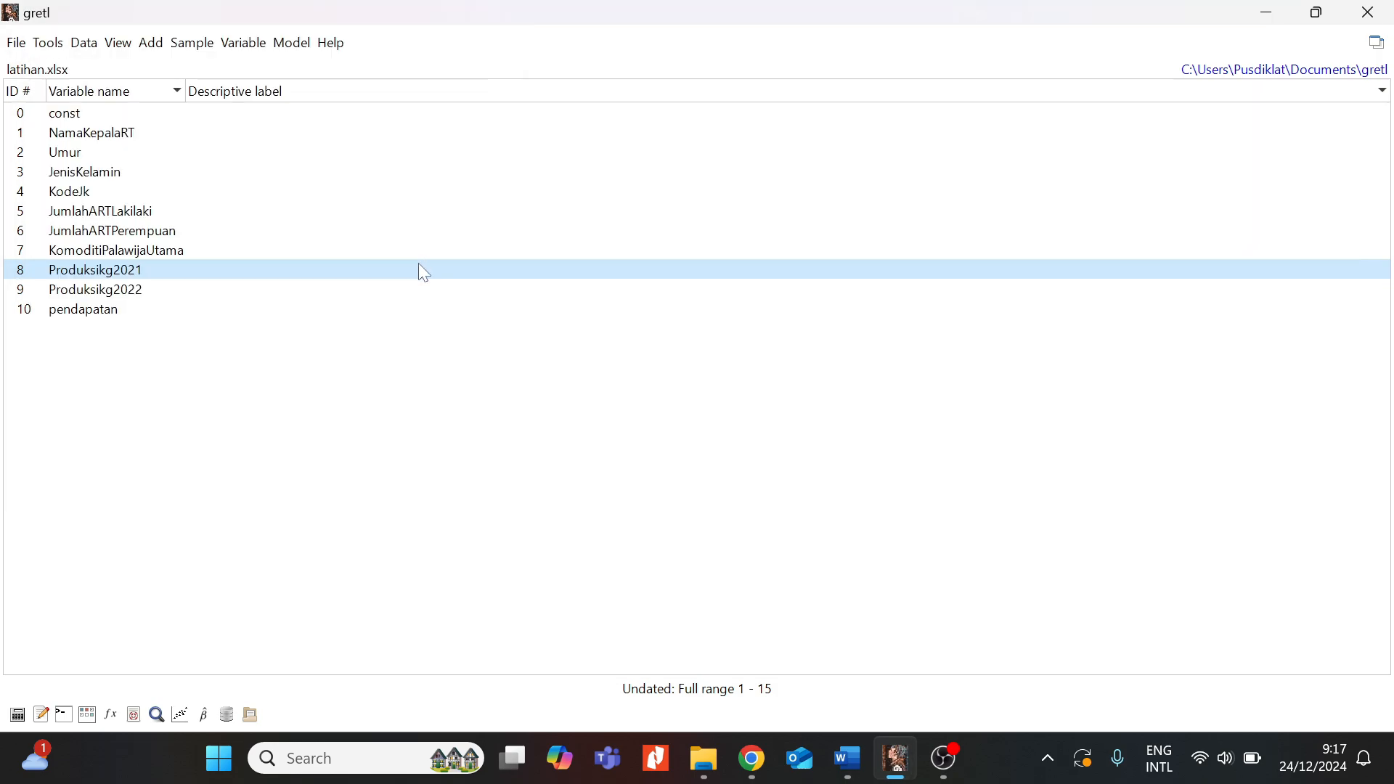